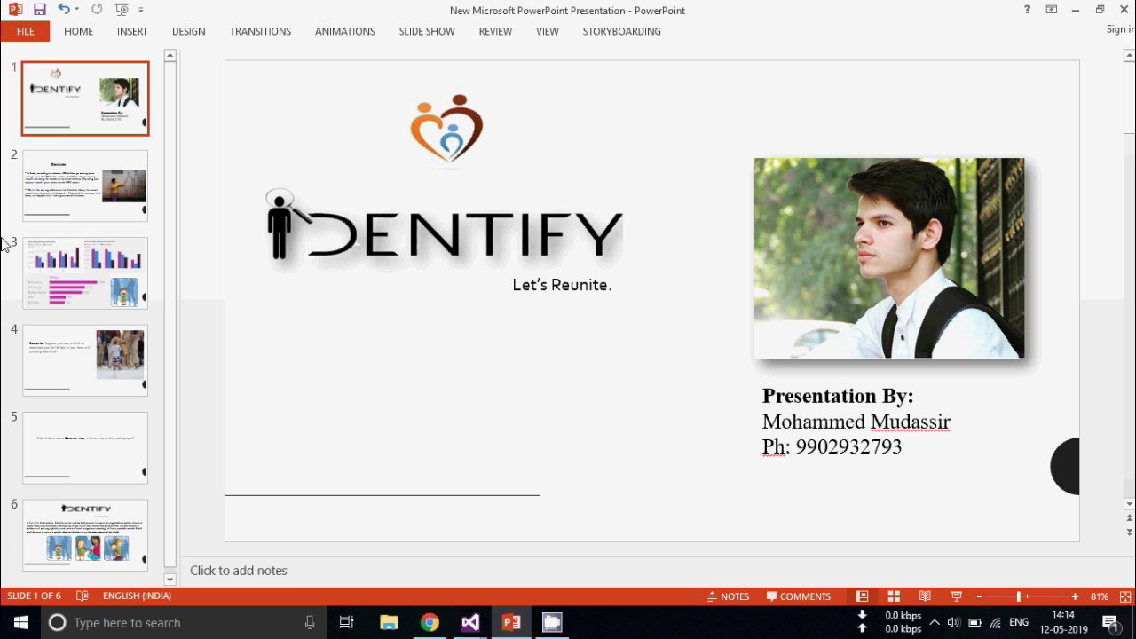
Move through the Statistics slide to slide 3's charts of India's missing women and children
key("Down")
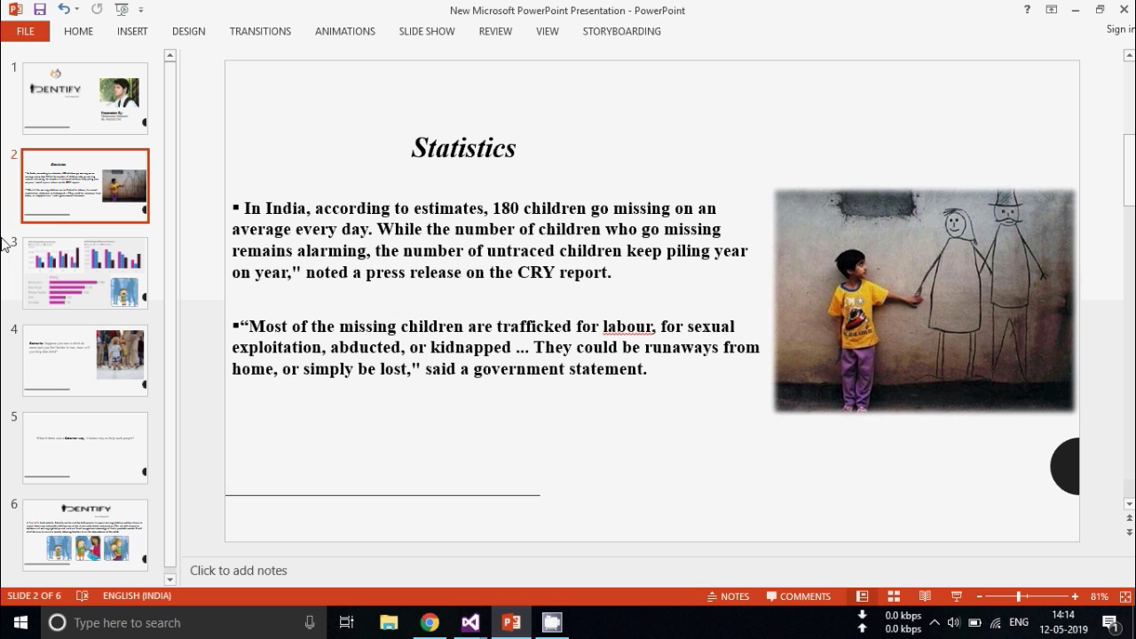
left_click(4, 244)
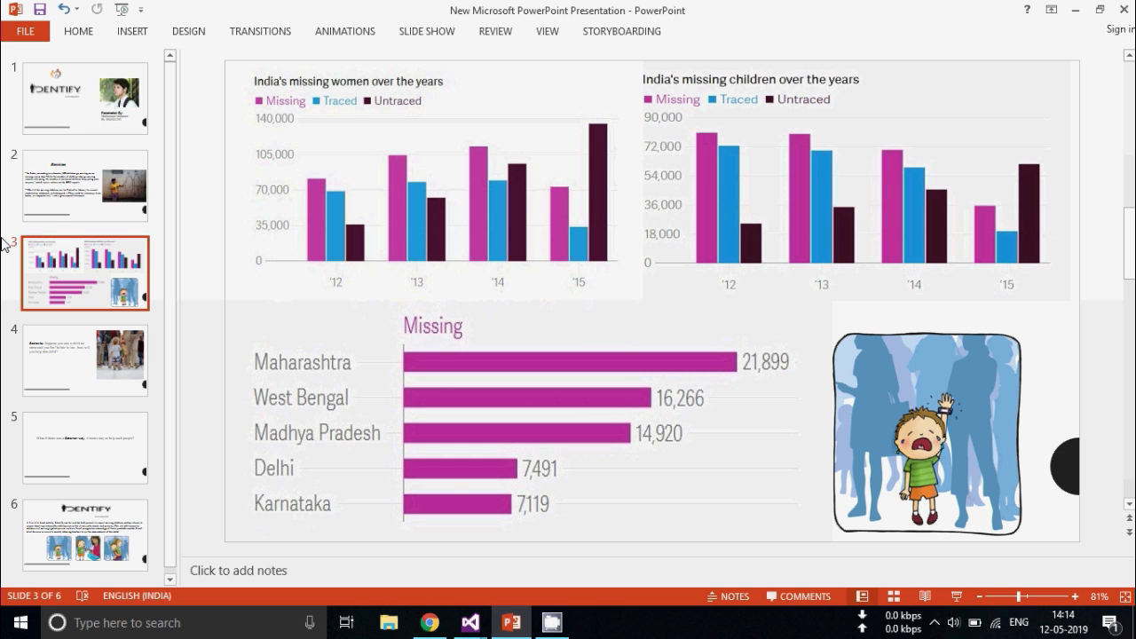
Advance past the Scenario and Smarter way slides to slide 6, the Identify overview
key("Down")
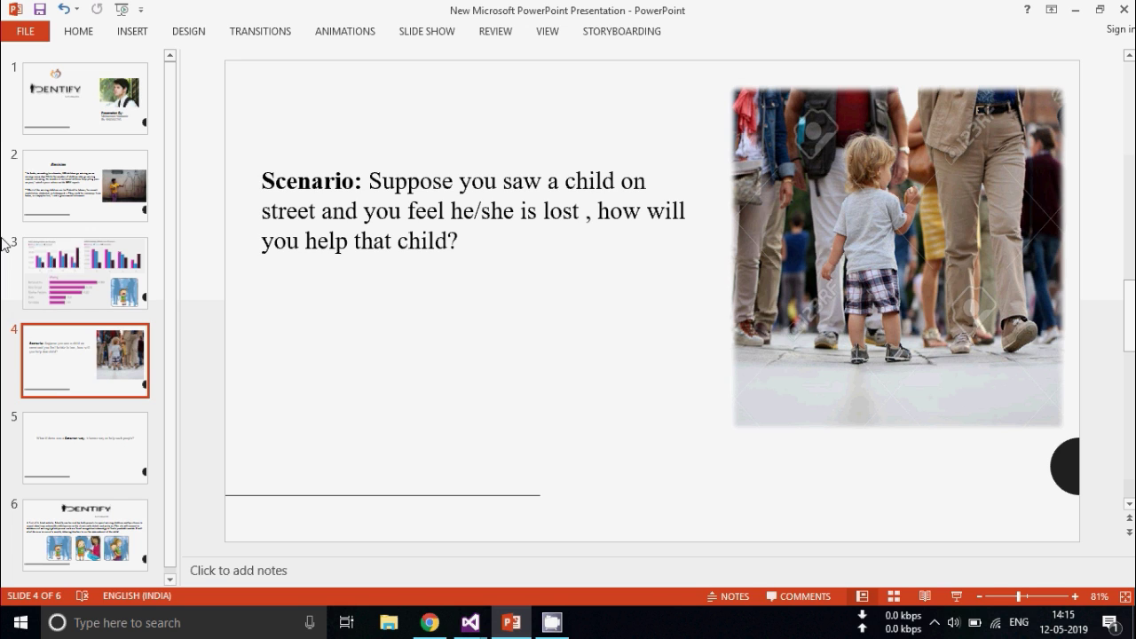
key("Down")
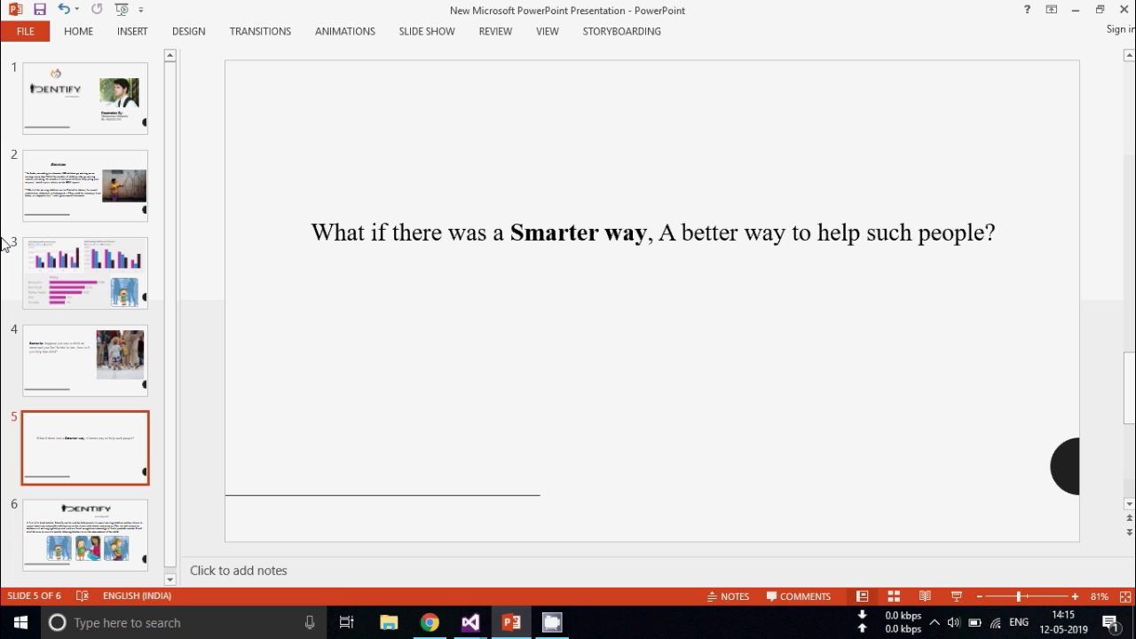
key("Down")
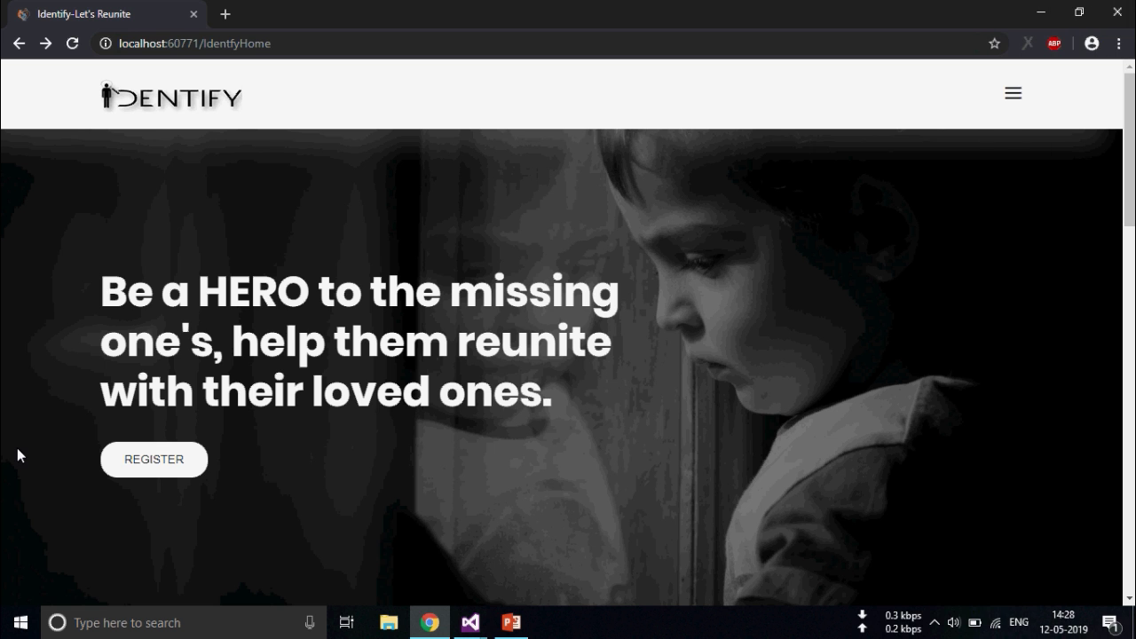
Browse the Identify homepage, then view and dismiss the donation QR code popup
scroll(217, 439, "down", 4)
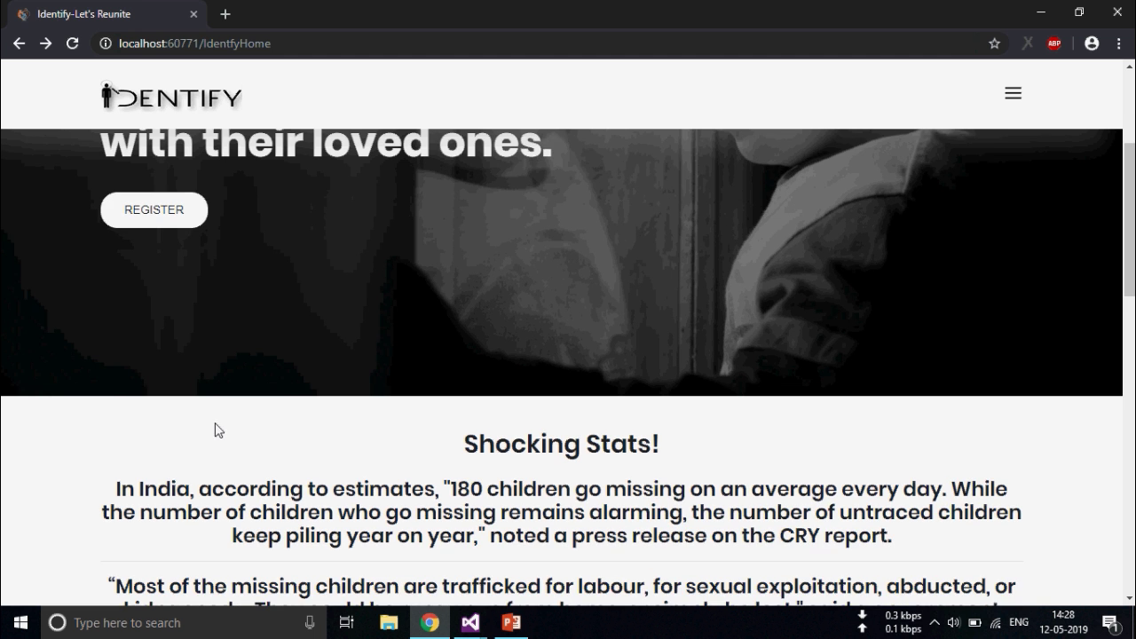
scroll(224, 468, "down", 2)
scroll(400, 399, "up", 5)
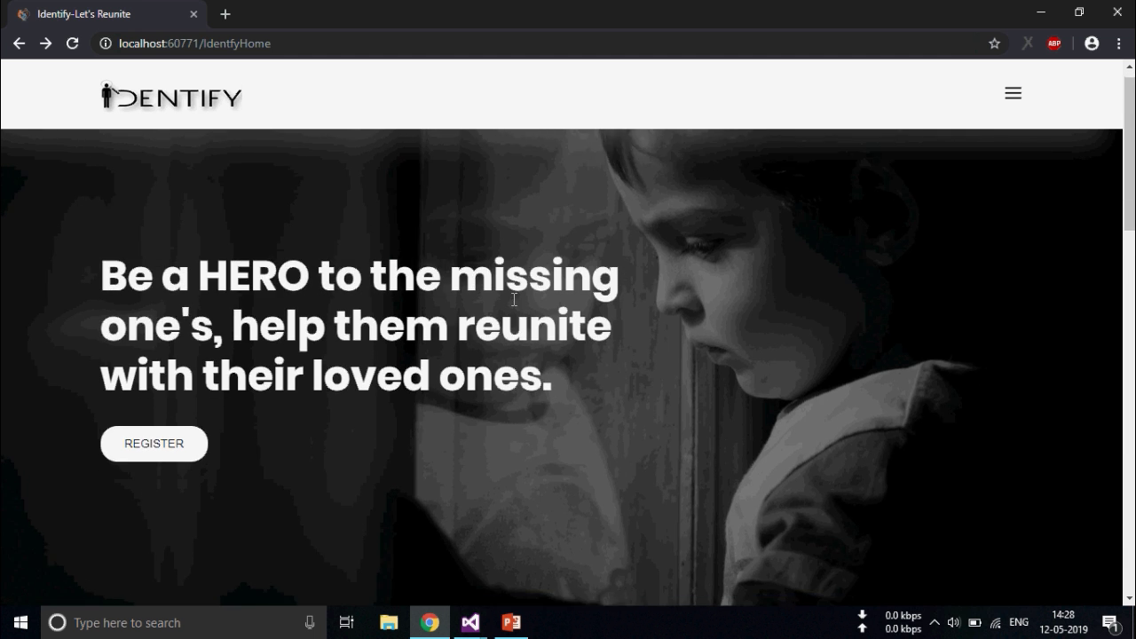
scroll(597, 331, "down", 3)
scroll(597, 331, "down", 5)
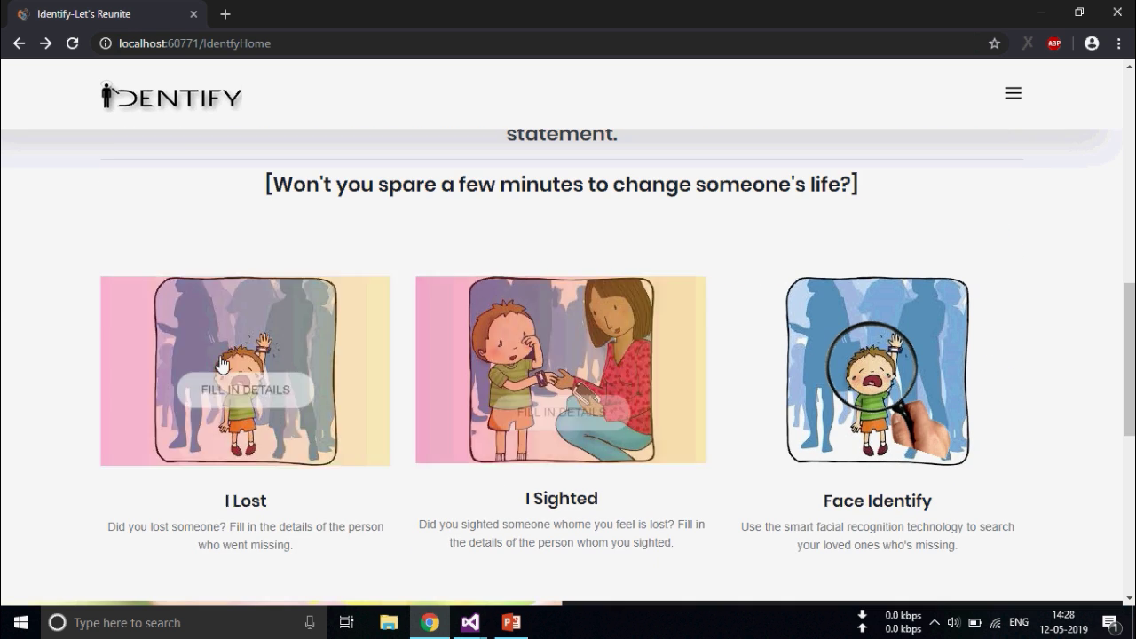
scroll(693, 271, "down", 1)
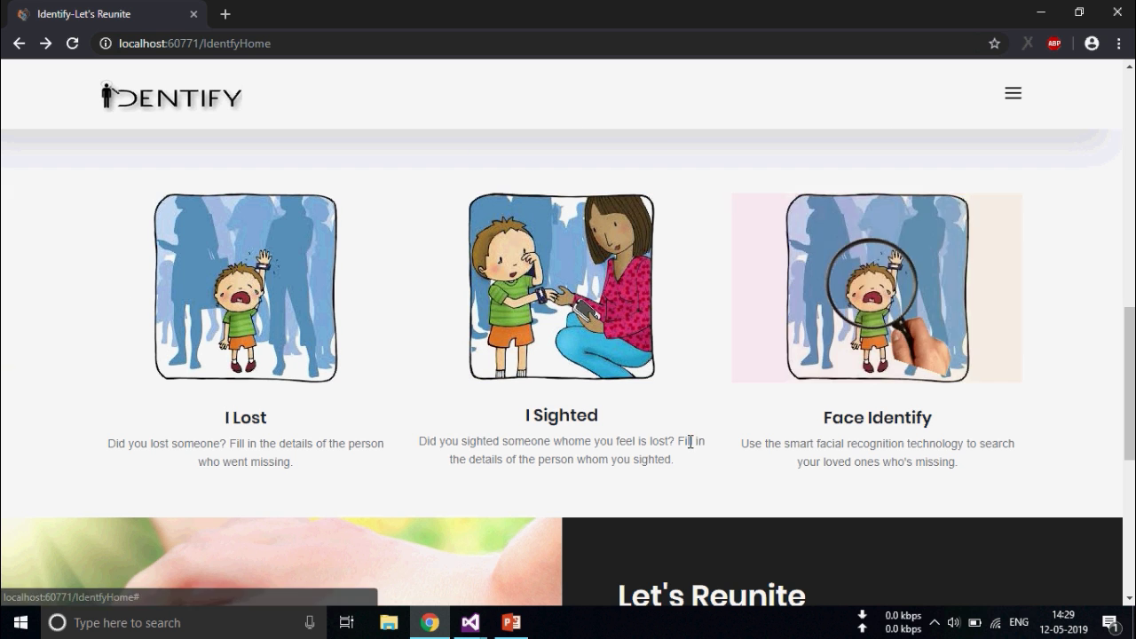
scroll(676, 420, "down", 4)
scroll(674, 401, "down", 1)
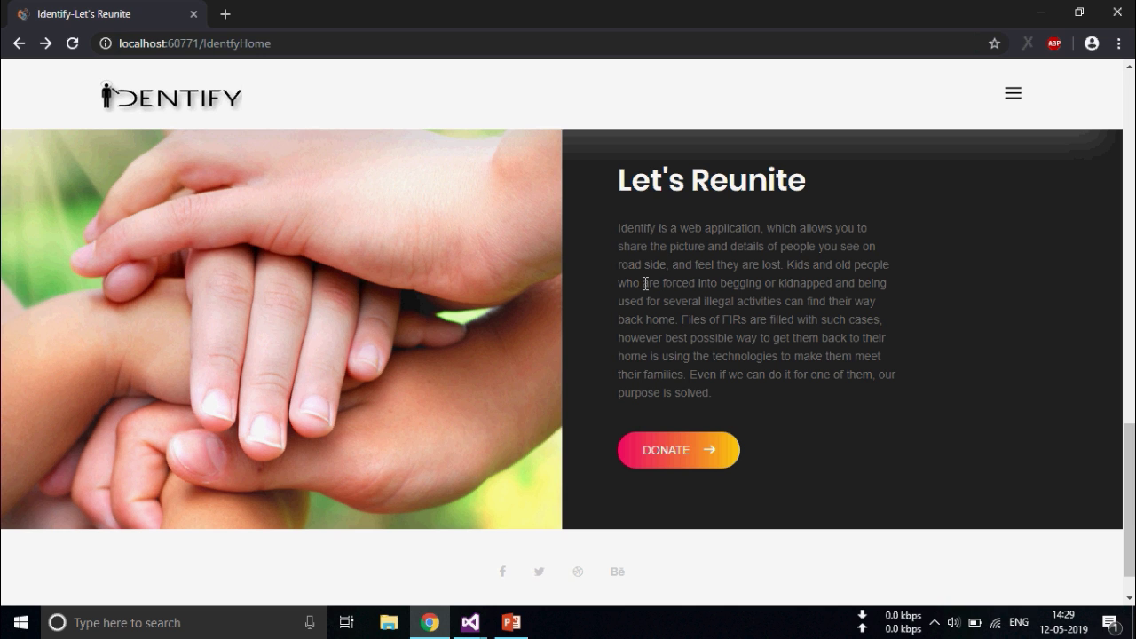
left_click(703, 451)
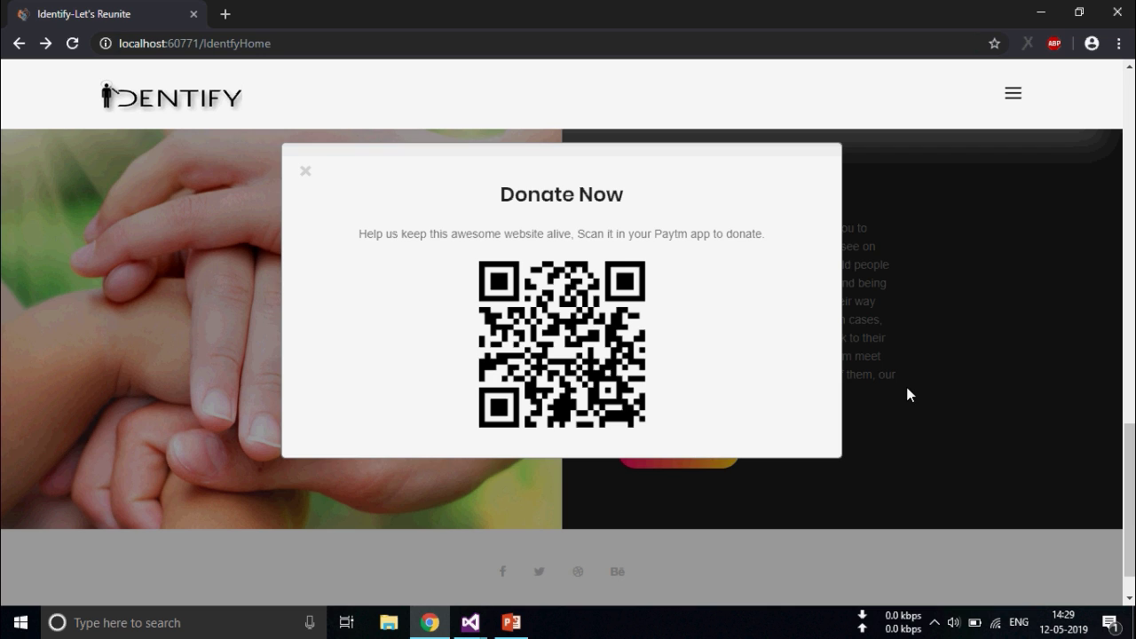
left_click(945, 335)
Follow the I Lost card's FILL IN DETAILS link to the login page
scroll(725, 396, "down", 8)
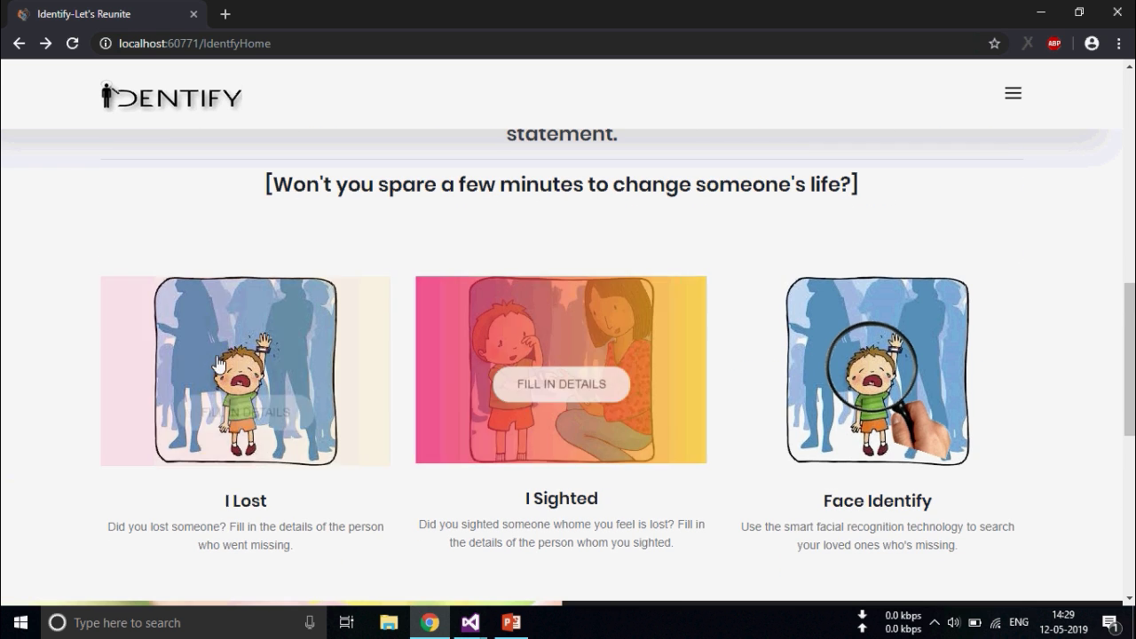
mouse_move(218, 364)
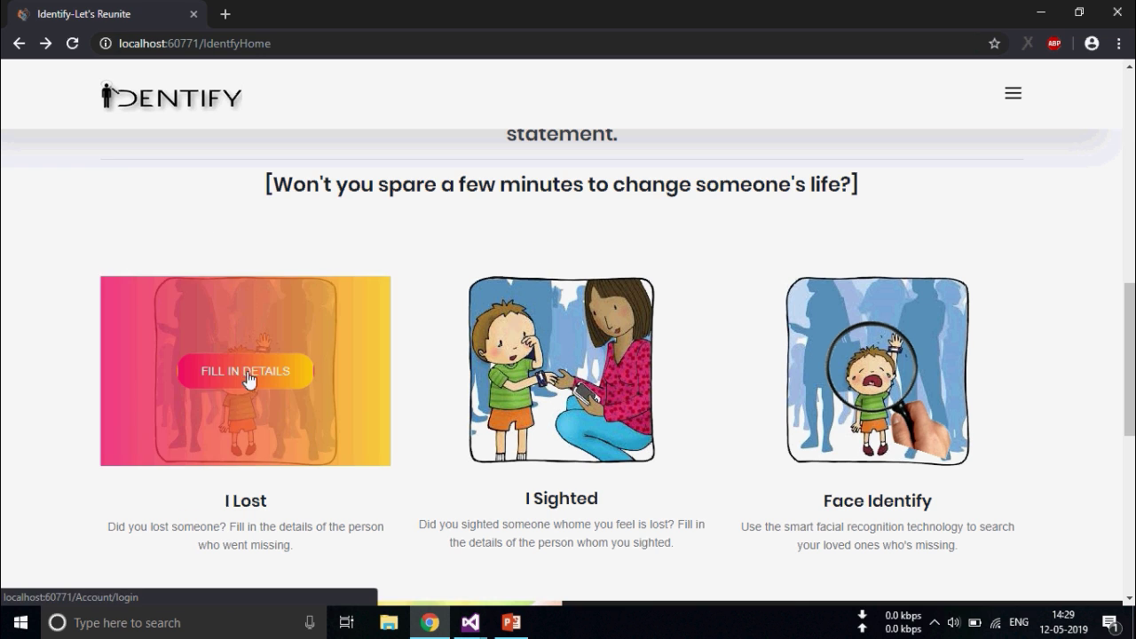
left_click(233, 382)
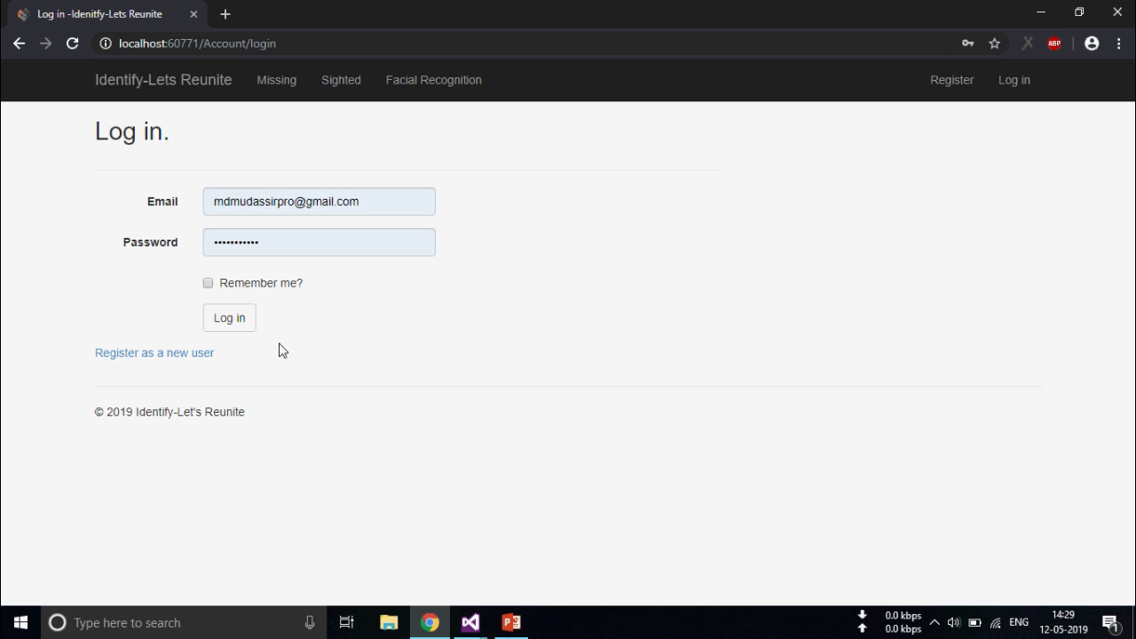
Log in with the saved credentials and review the four missing persons, glancing at the Add New form
left_click(244, 323)
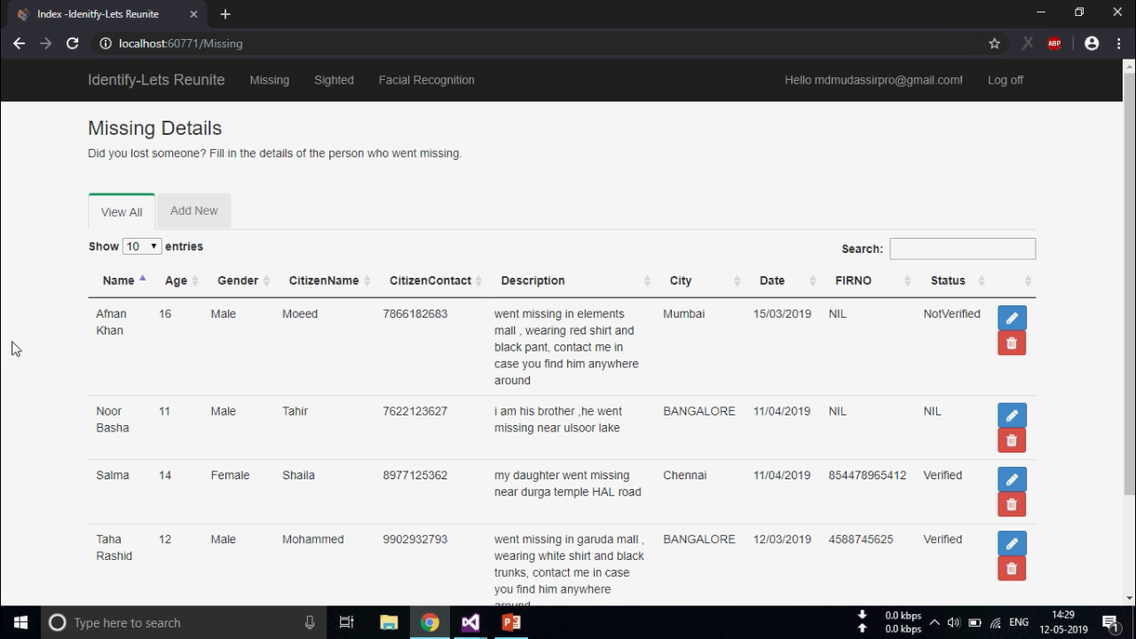
scroll(182, 388, "down", 2)
scroll(191, 388, "up", 2)
scroll(531, 360, "down", 2)
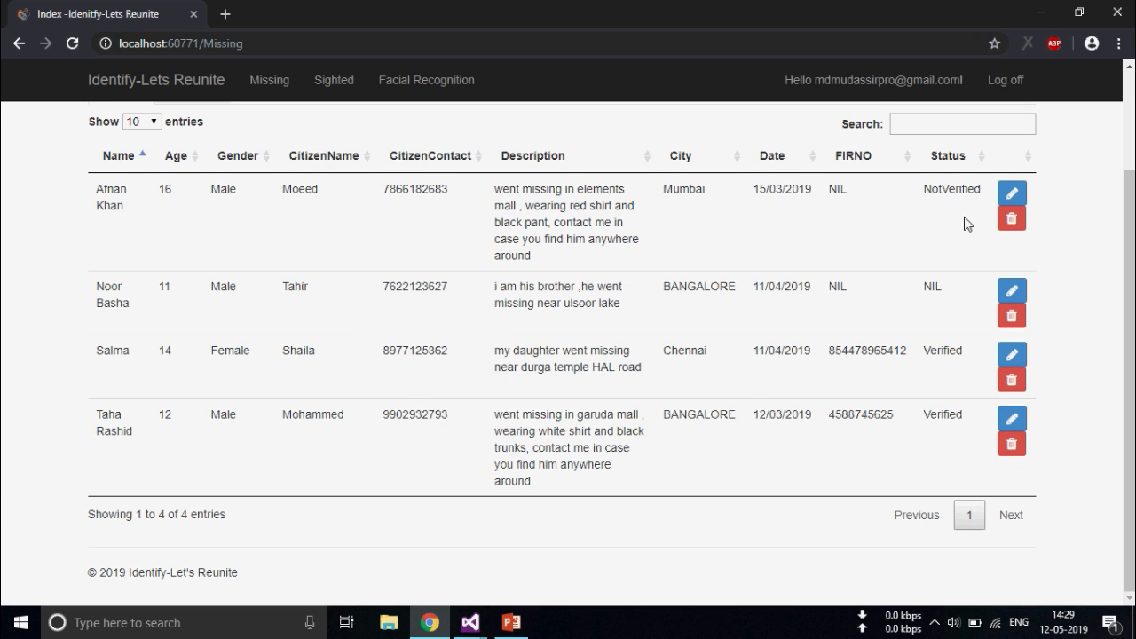
scroll(221, 151, "up", 3)
left_click(197, 211)
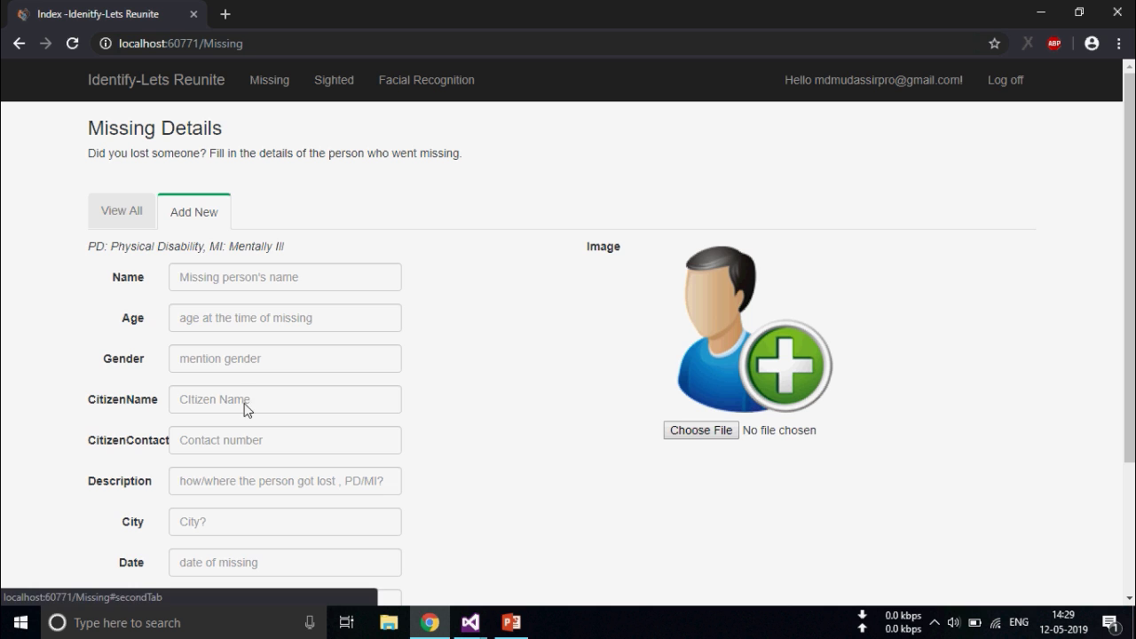
left_click(129, 229)
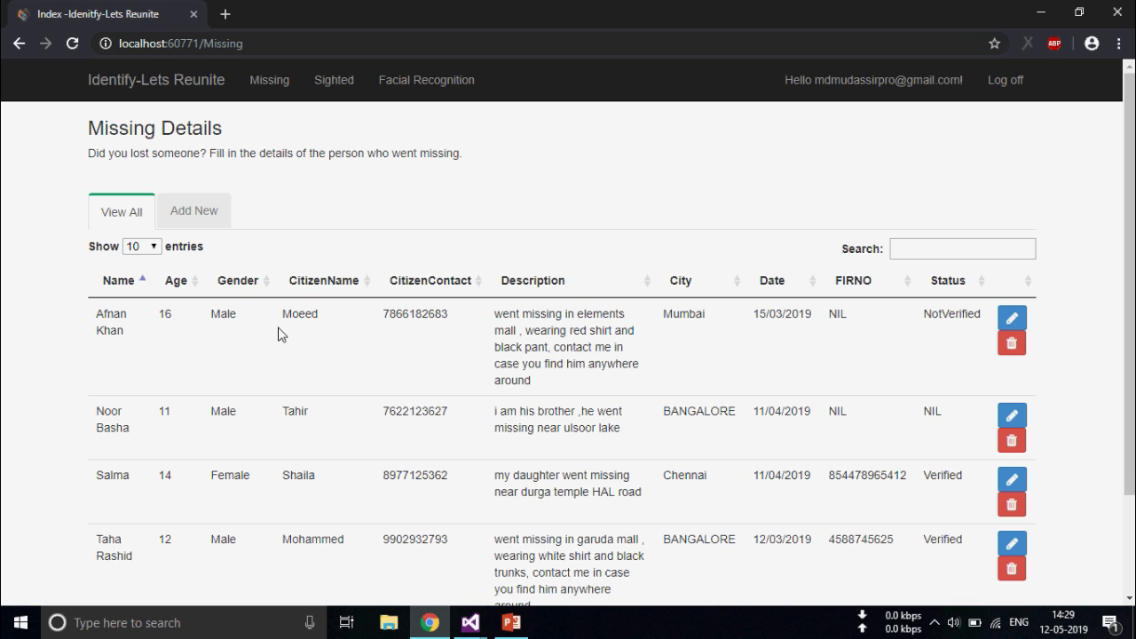
Open Sighted Details, view Shilpa's edit record, and return to the full table
left_click(323, 89)
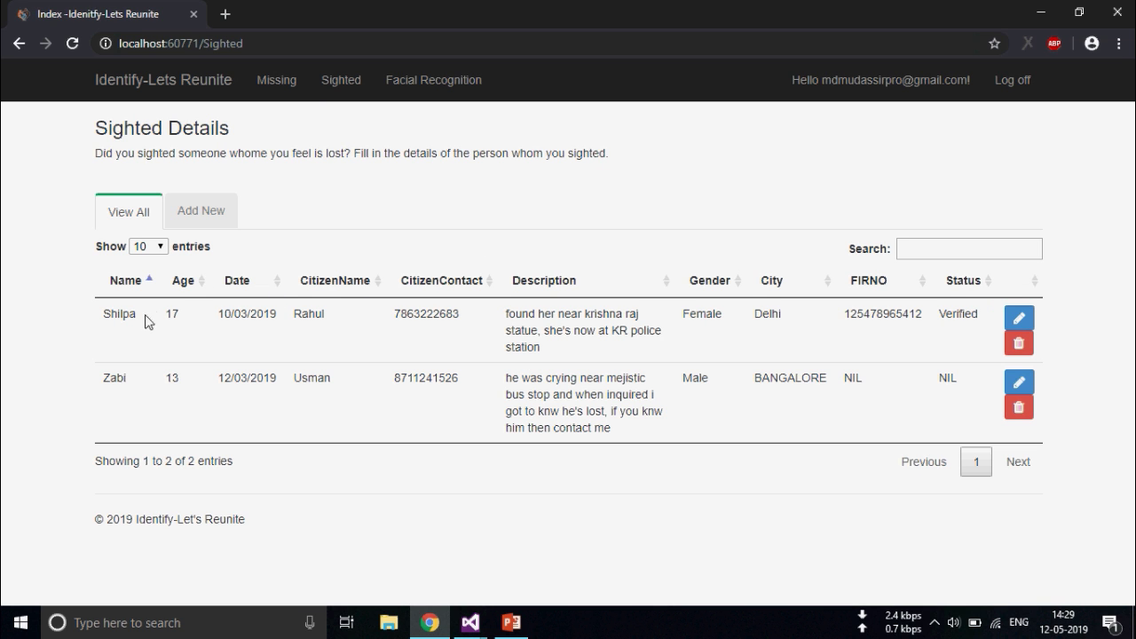
left_click(1019, 317)
scroll(497, 263, "down", 3)
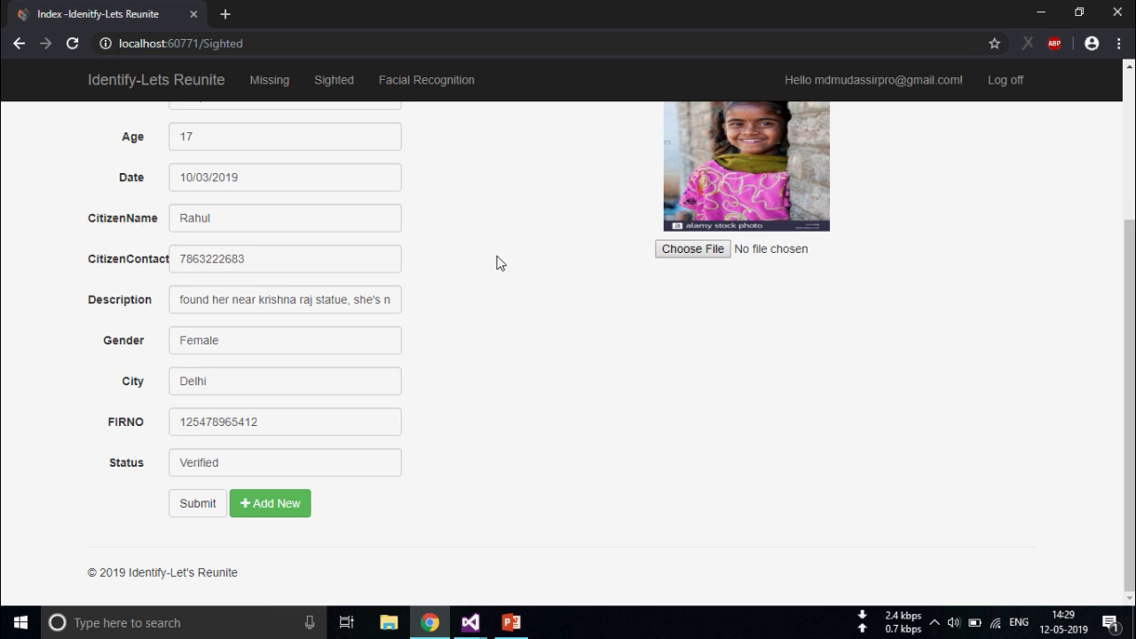
scroll(388, 325, "up", 2)
scroll(296, 332, "down", 2)
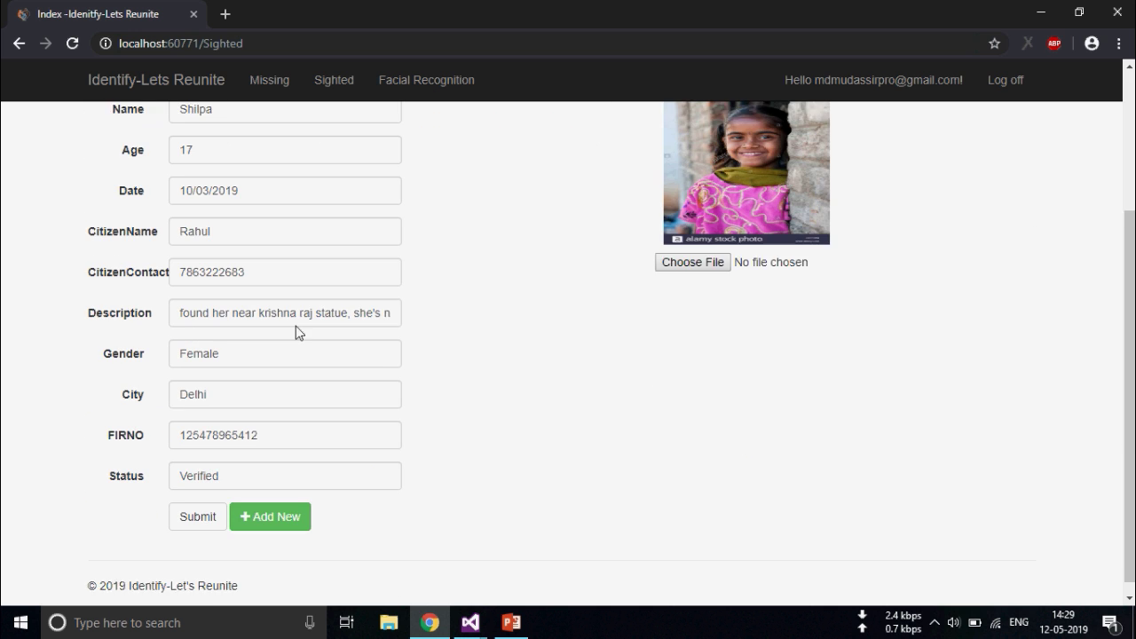
scroll(204, 337, "up", 2)
left_click(135, 213)
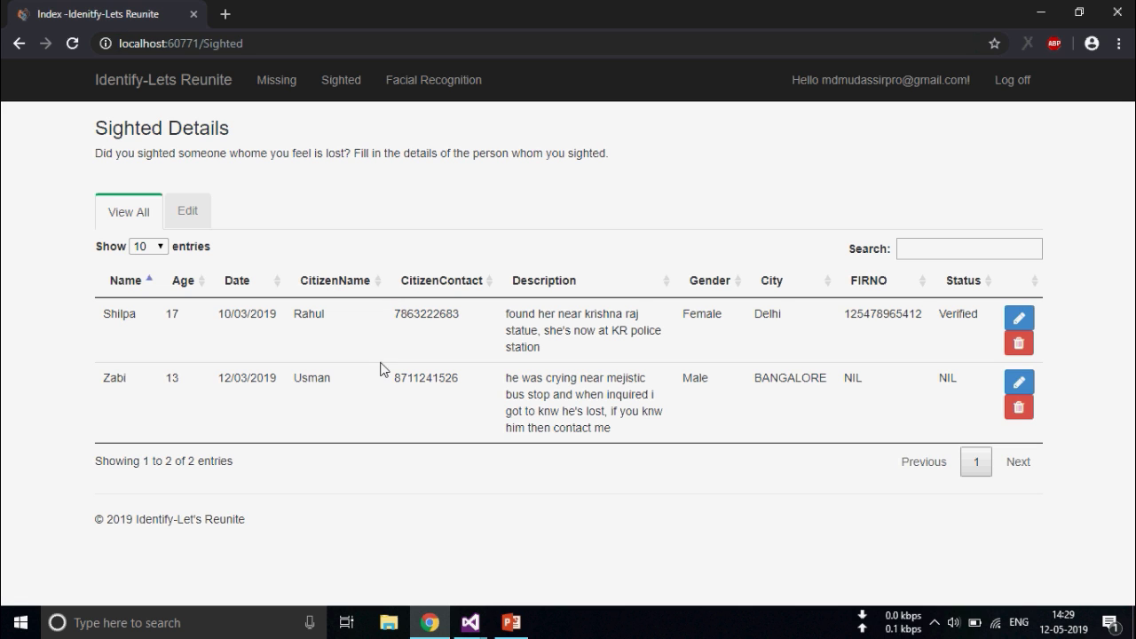
Search the sighted table for 'zabi' and highlight his name and contact number
left_click(922, 252)
type("z")
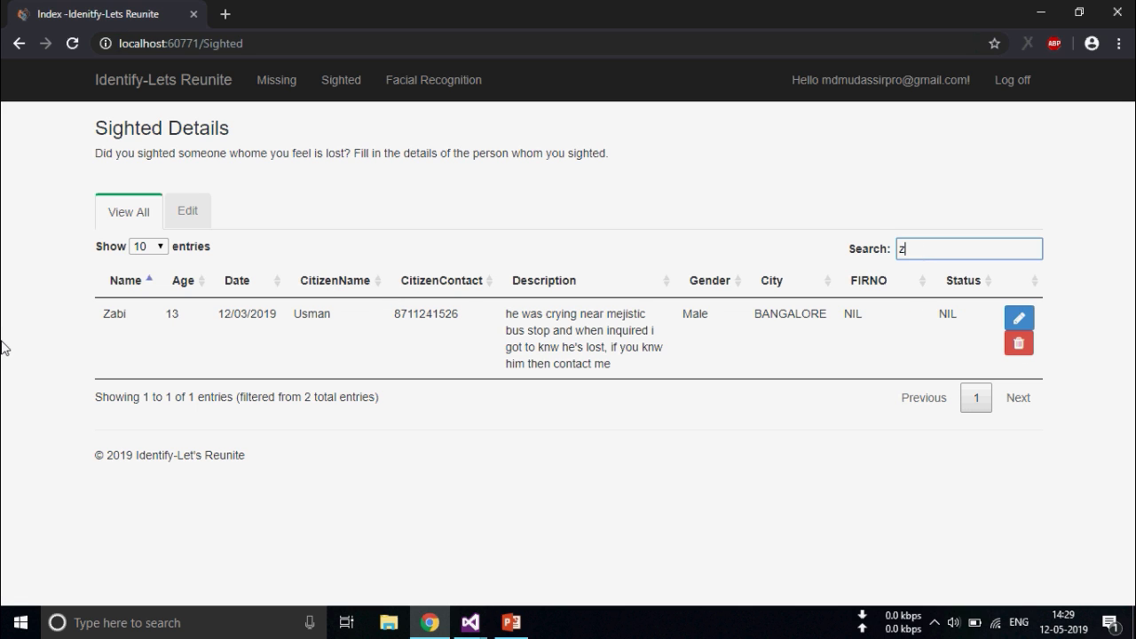
type("abi")
double_click(104, 317)
left_click(133, 319)
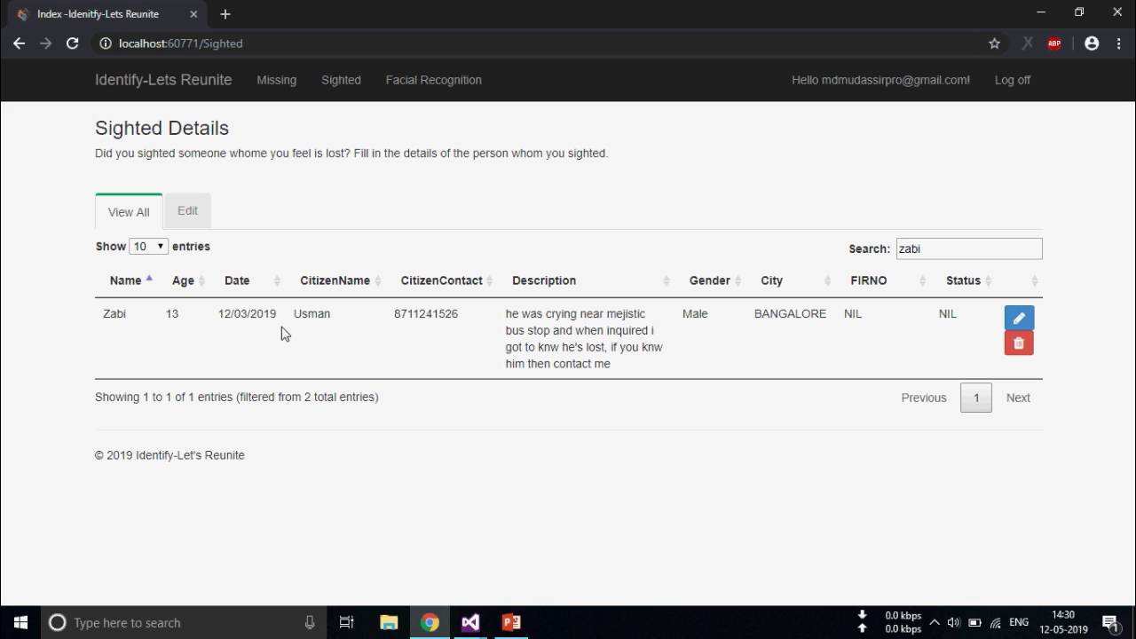
left_click_drag(295, 318, 474, 324)
left_click(451, 313)
Go from the Facial Recognition page to Person groups and list the Sighted List's three people
left_click(435, 84)
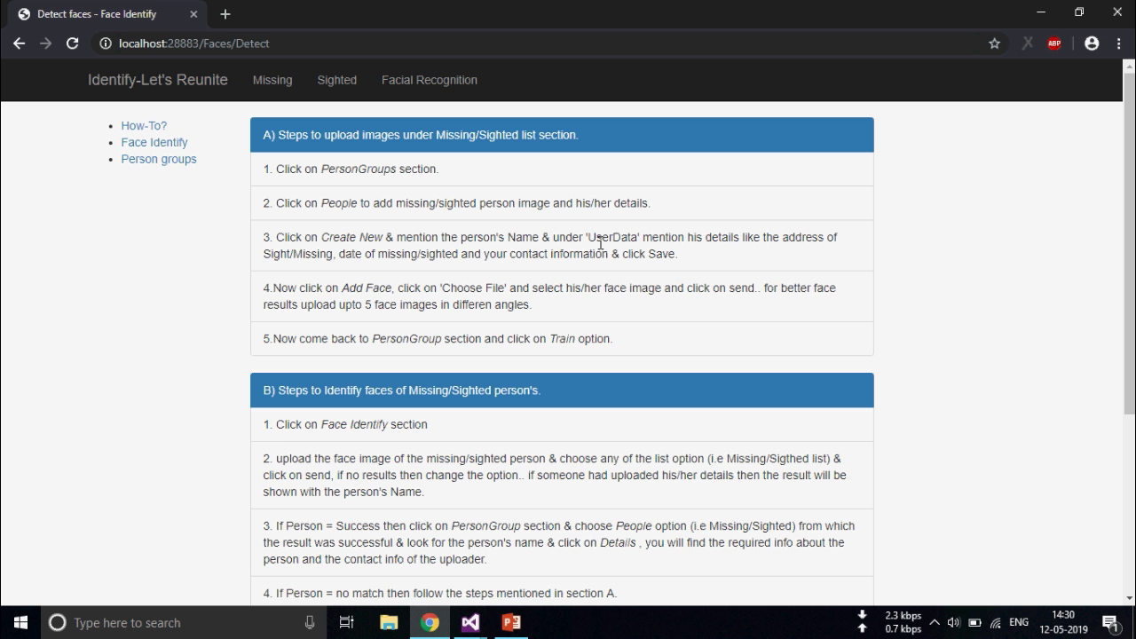
scroll(519, 280, "down", 3)
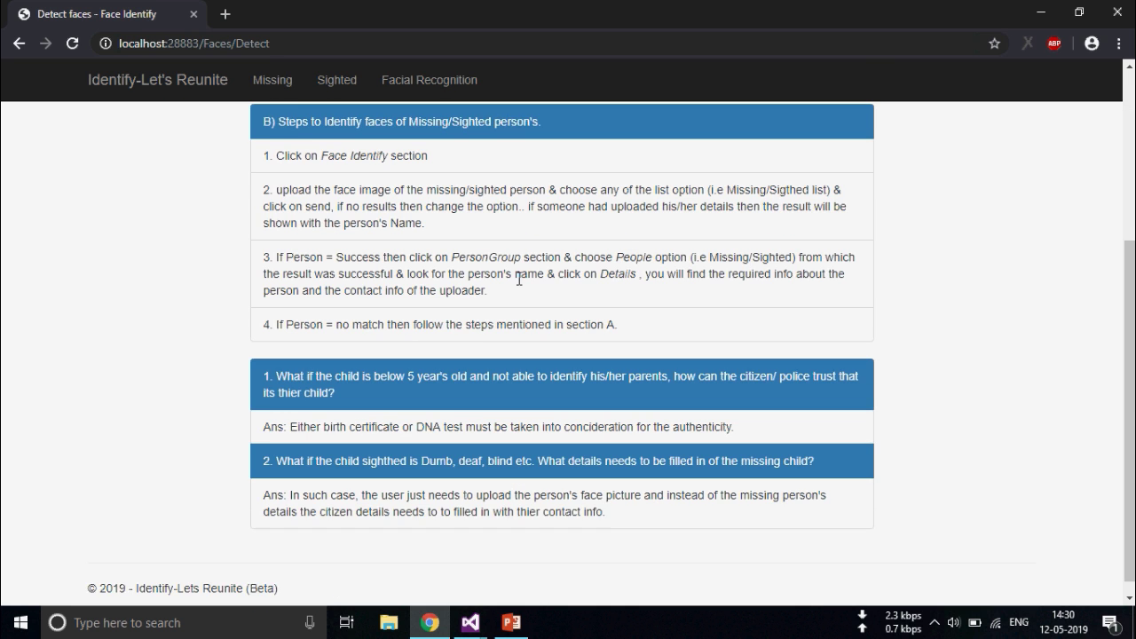
scroll(453, 257, "up", 3)
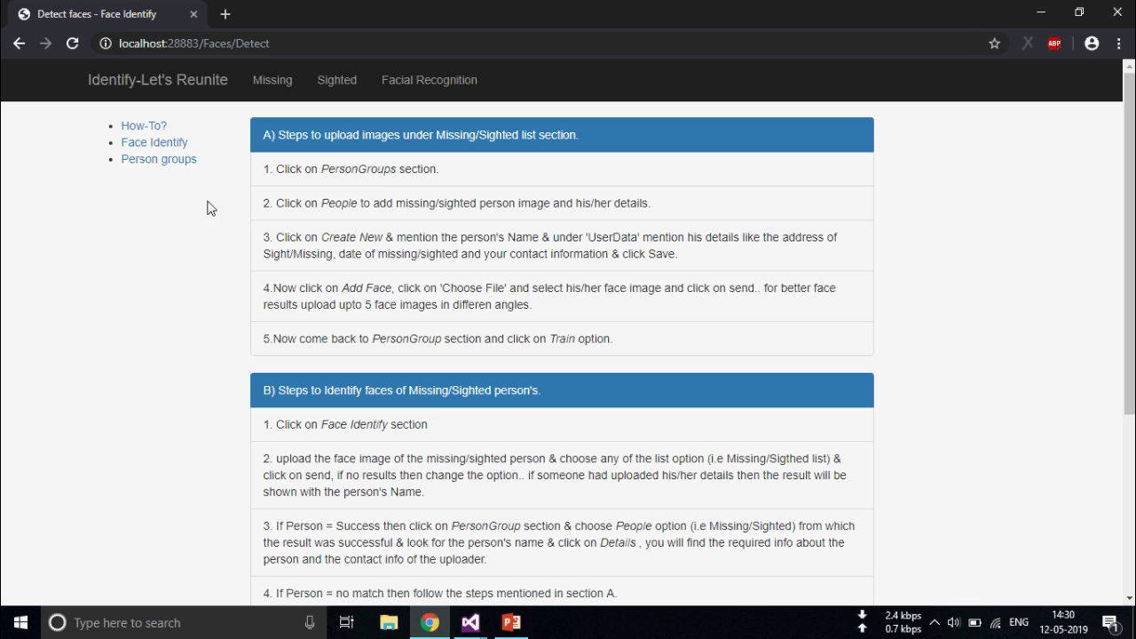
left_click(179, 163)
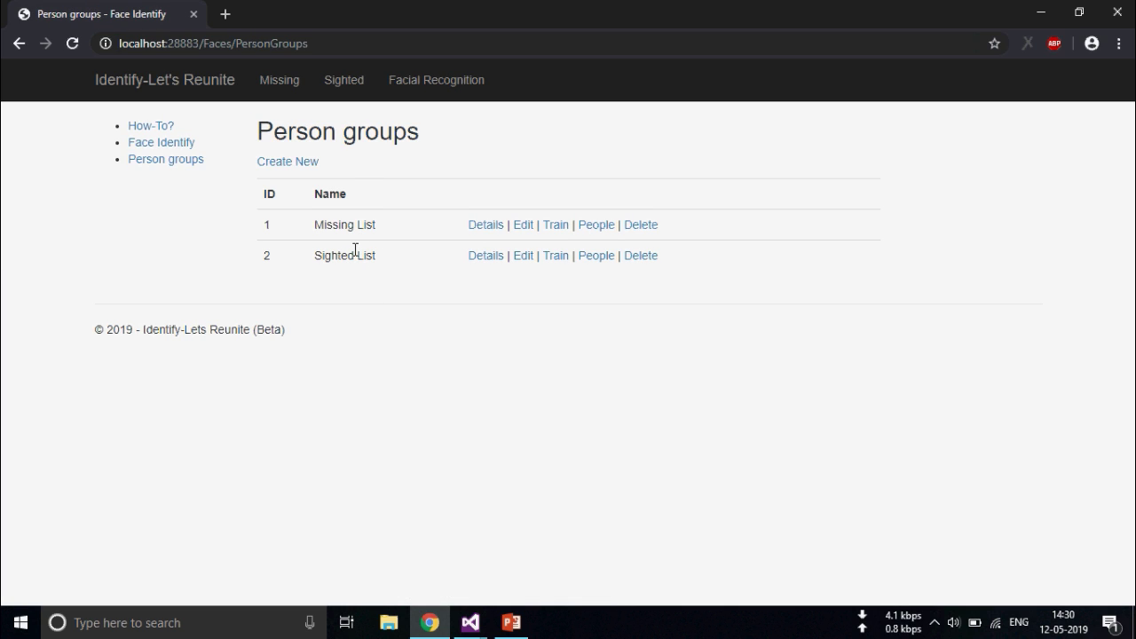
left_click(606, 267)
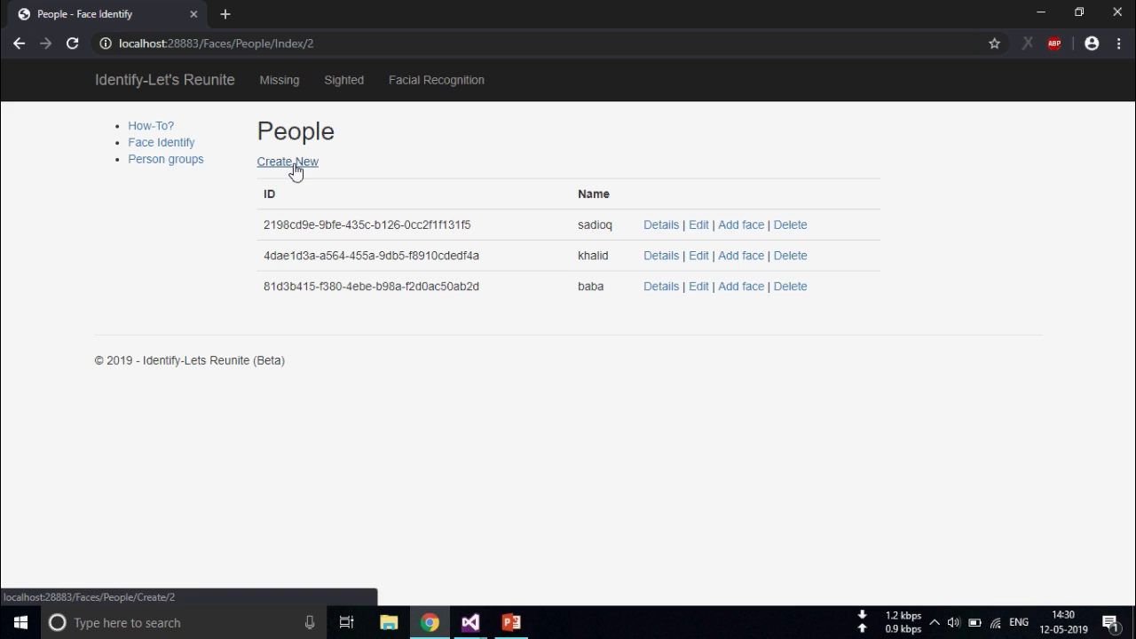
Create a Sighted List person with their name, an airport sighting note and a contact number
left_click(295, 171)
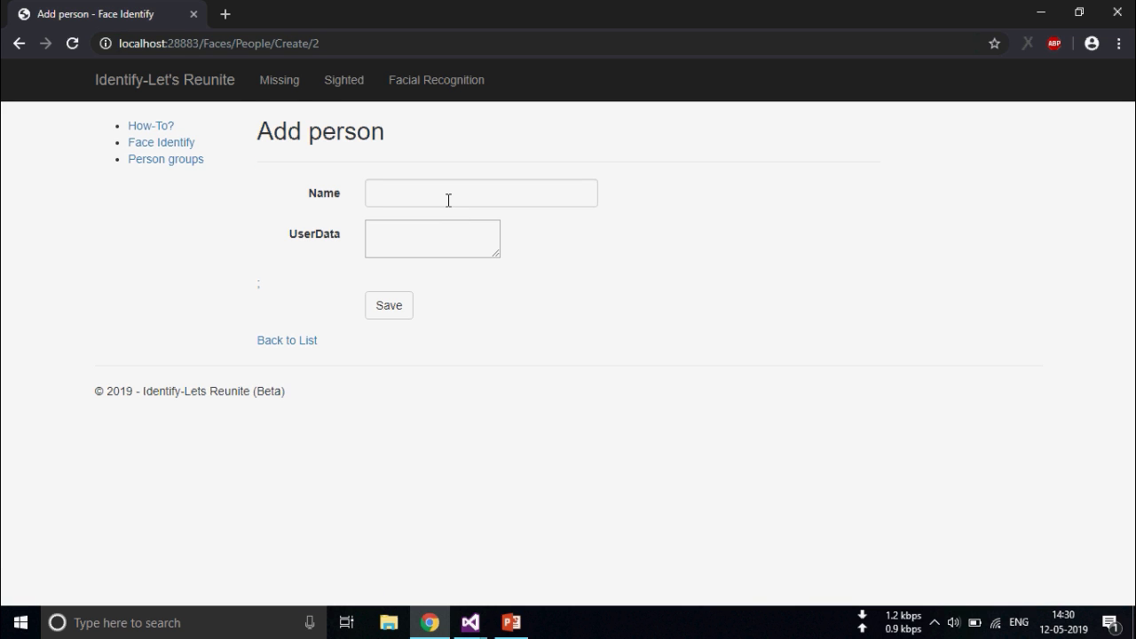
left_click(448, 201)
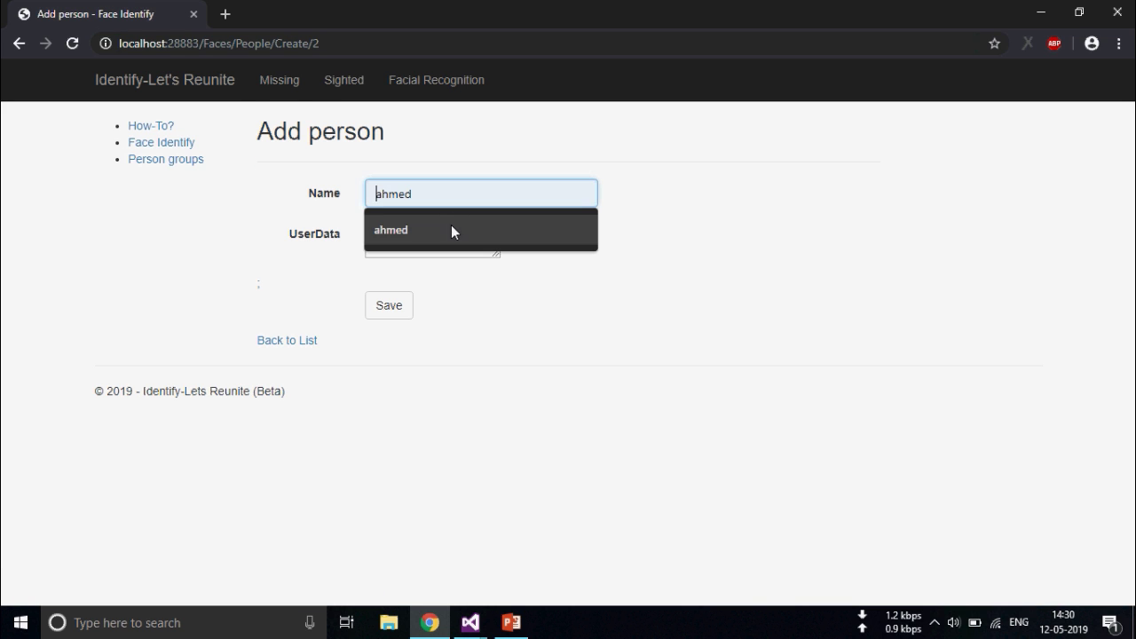
left_click(451, 225)
type("sh")
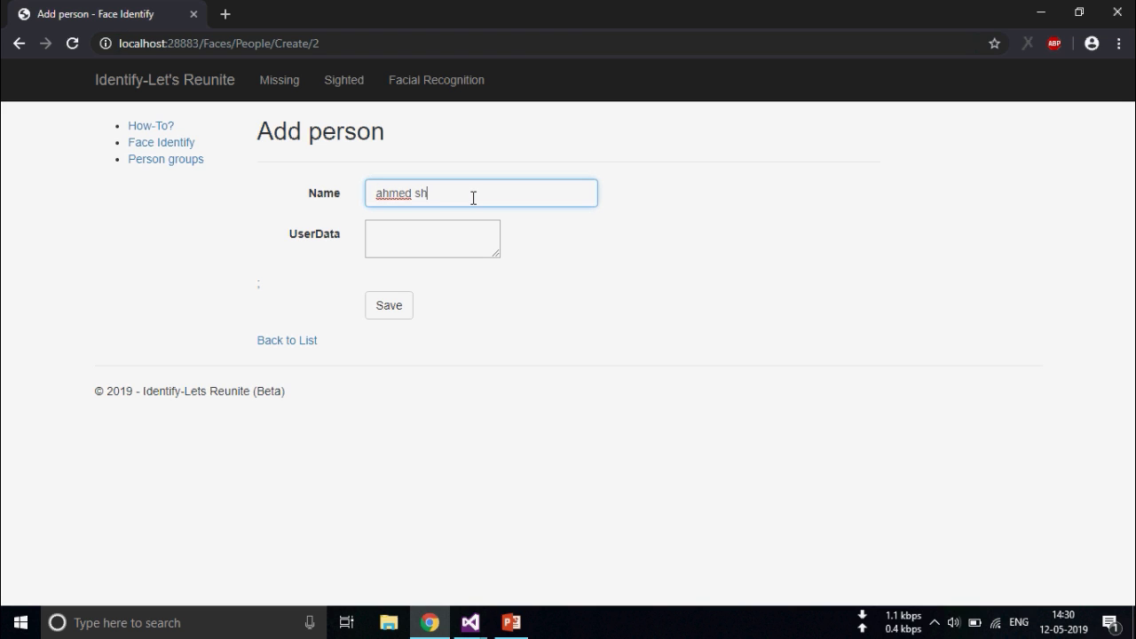
type("ah")
left_click(447, 235)
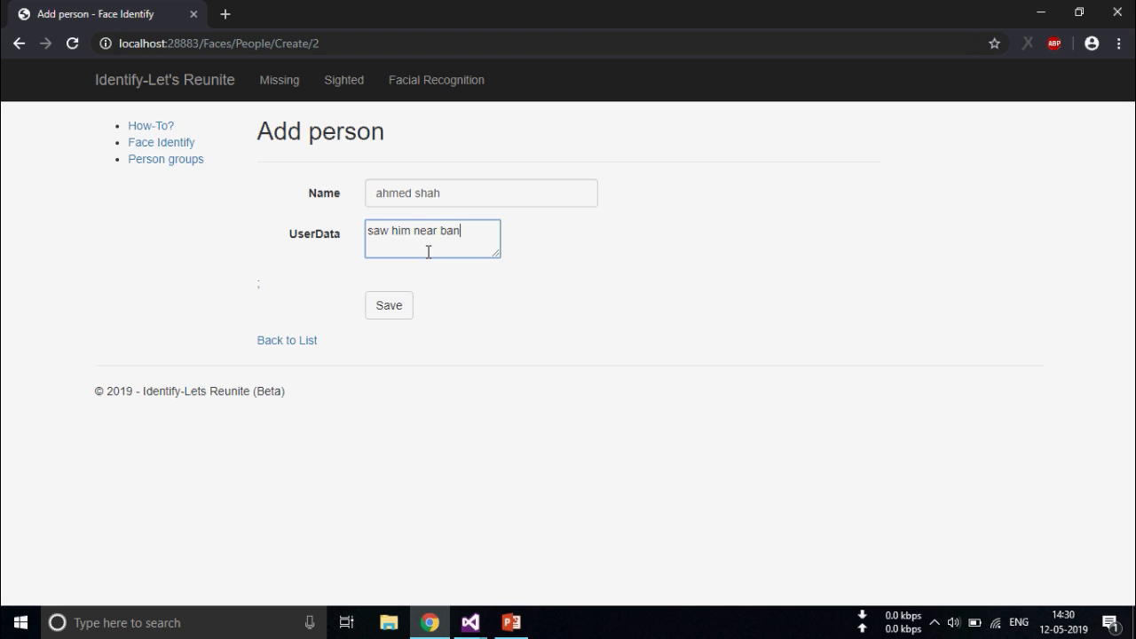
type("alore airport ..contact me")
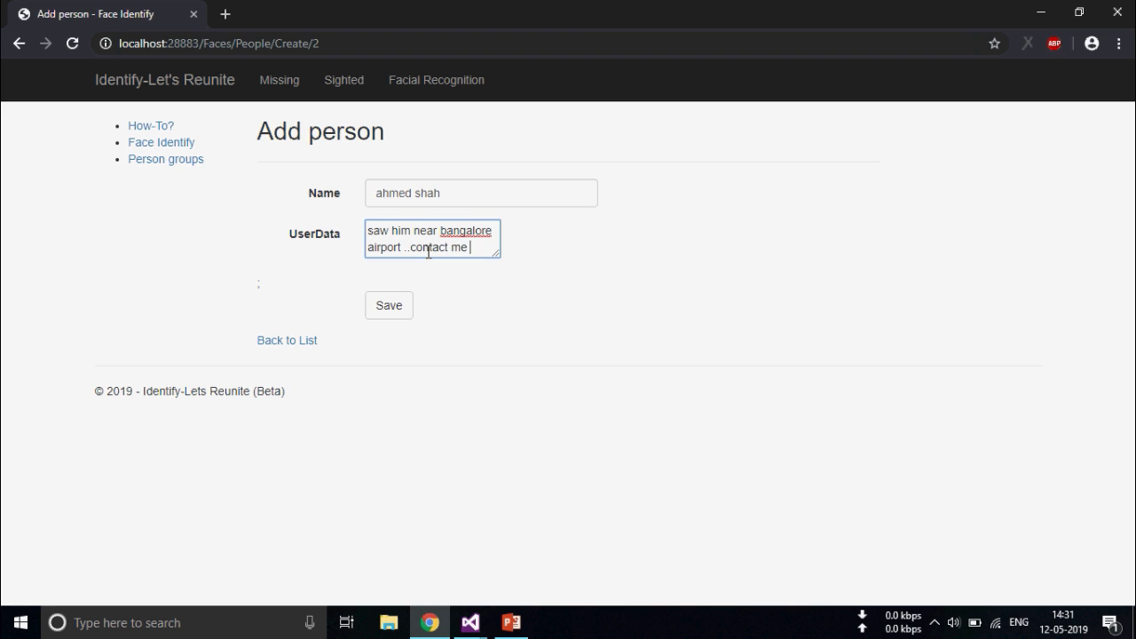
type(" if u kn")
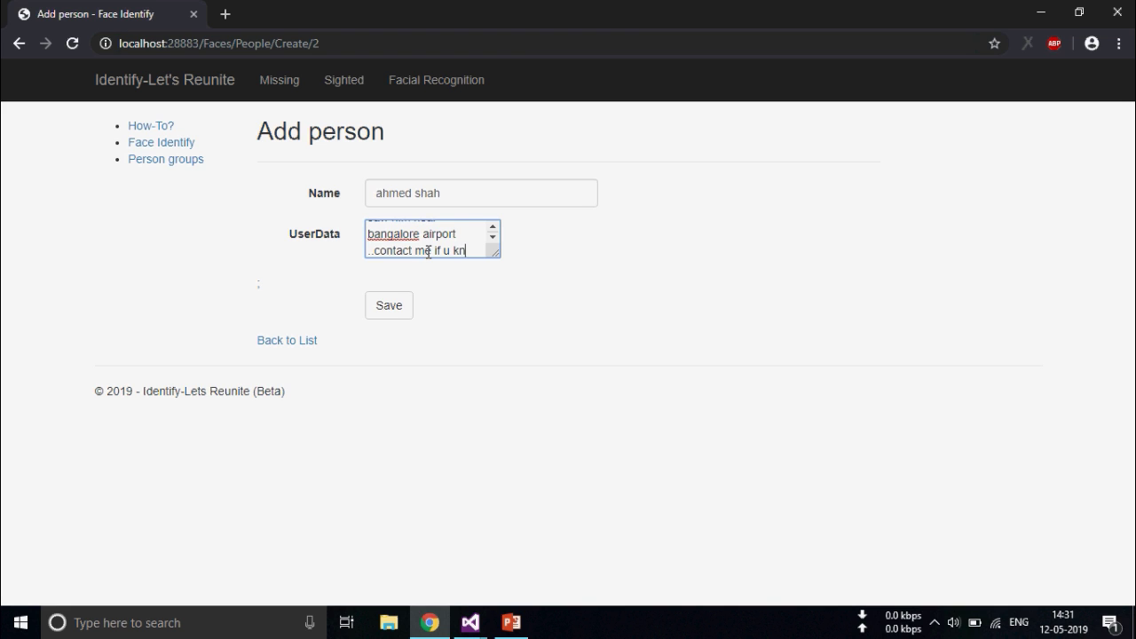
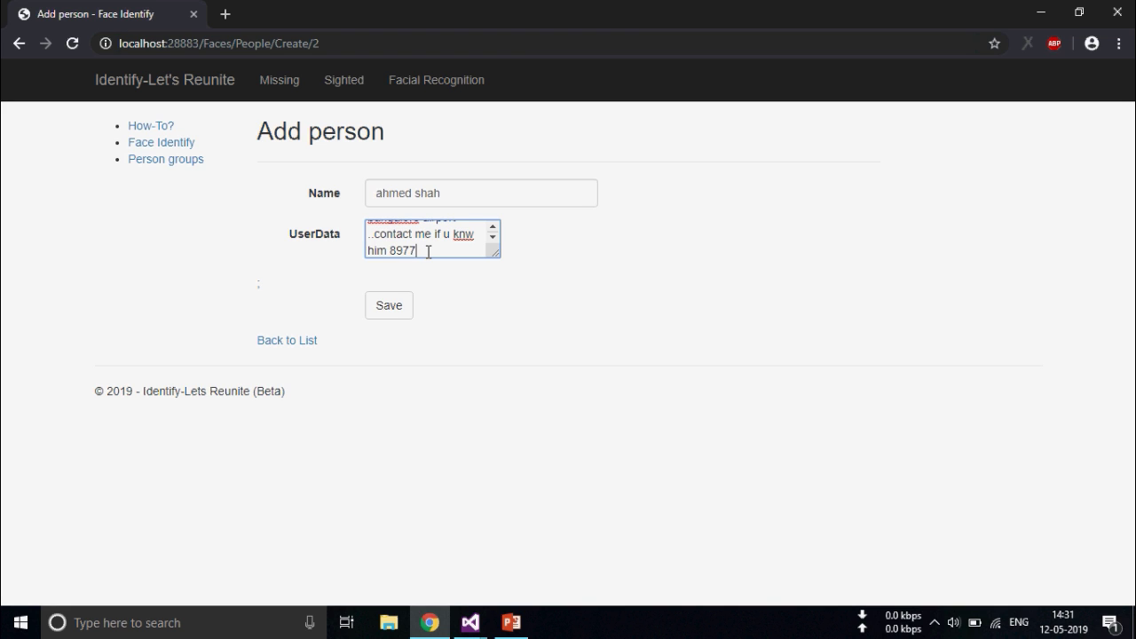
left_click(391, 306)
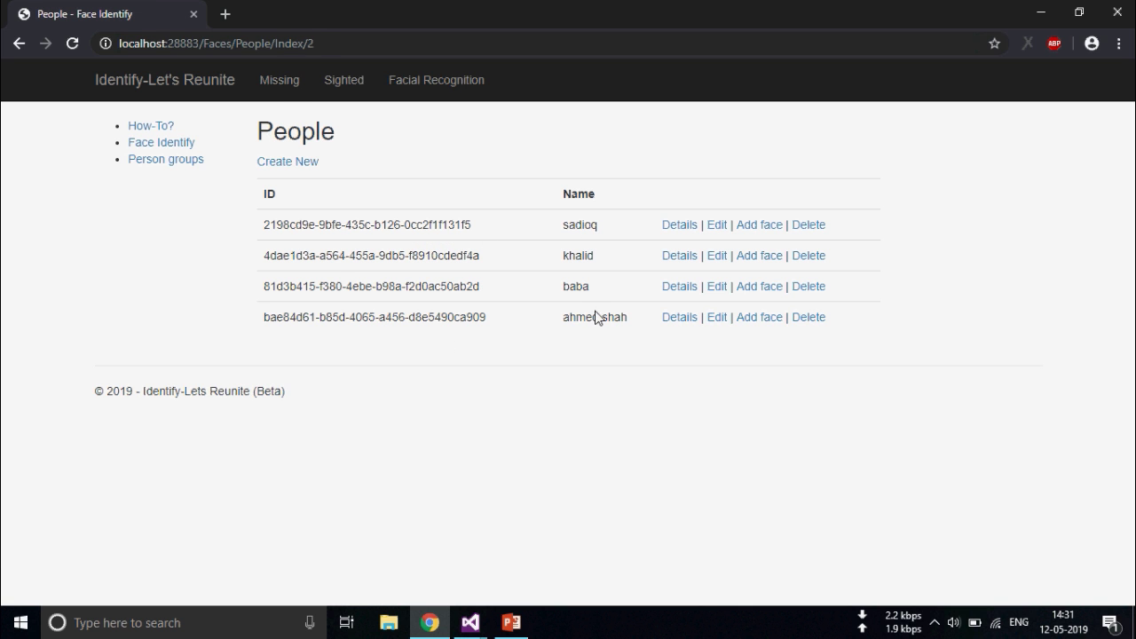
Upload 'WhatsApp Image 2019-05-12 at 10.54.59 AM (1).jpeg' as the new person's first face
left_click(751, 322)
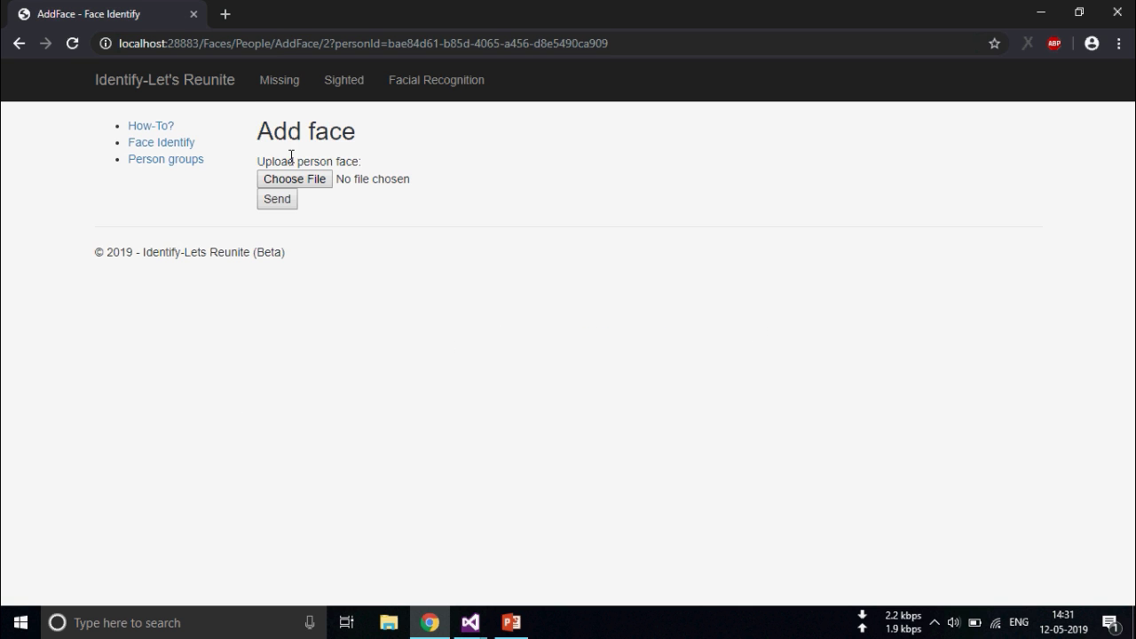
left_click(314, 185)
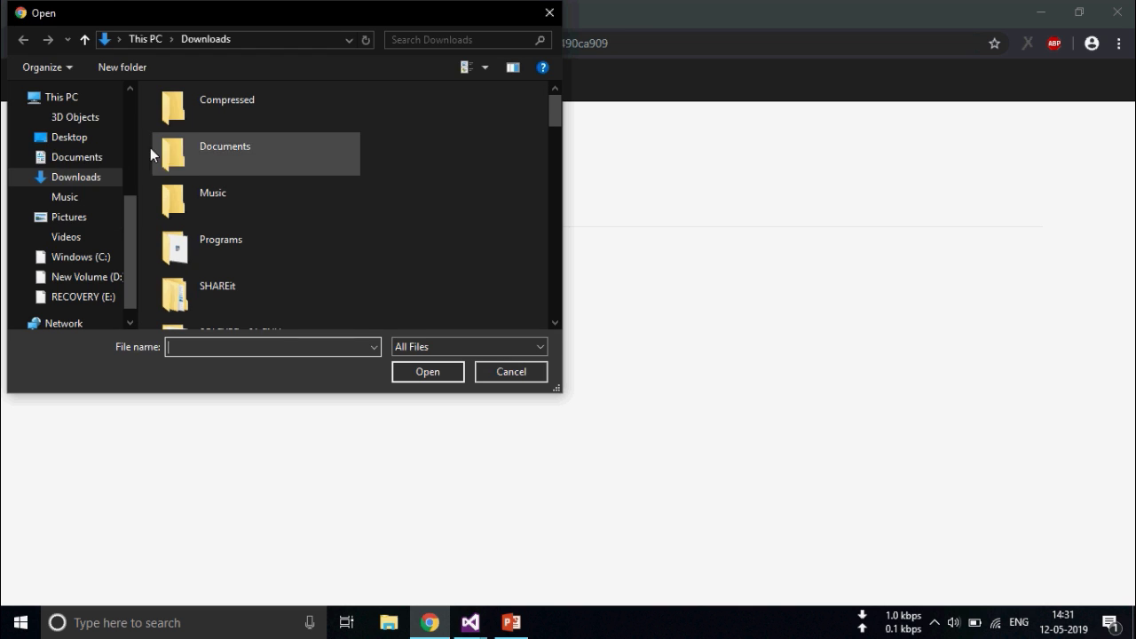
scroll(521, 138, "down", 3)
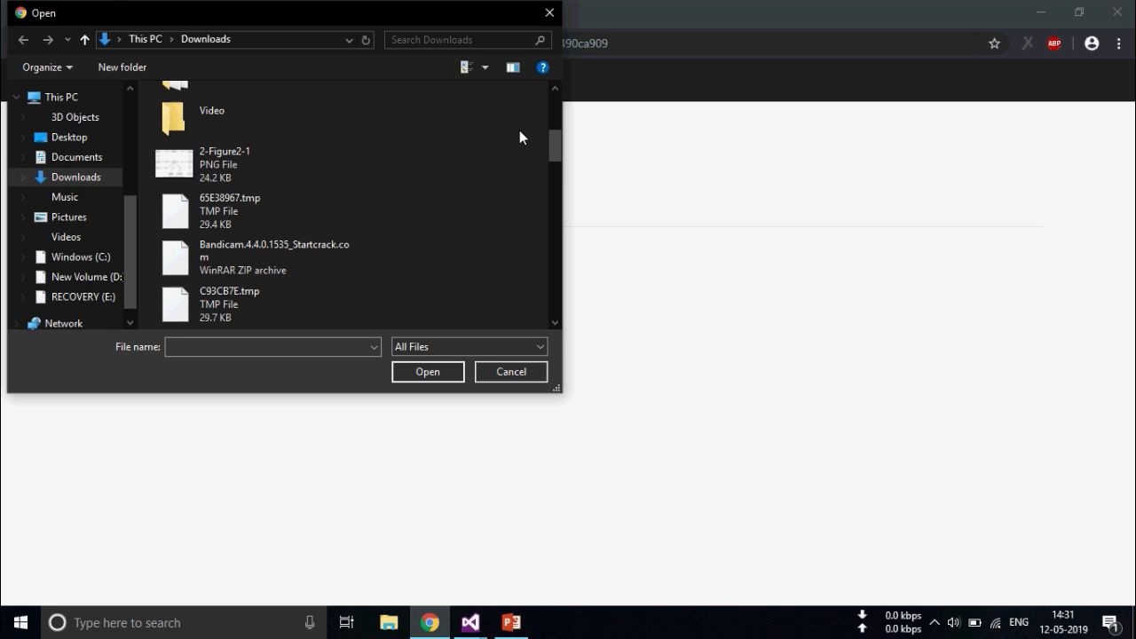
scroll(492, 209, "down", 10)
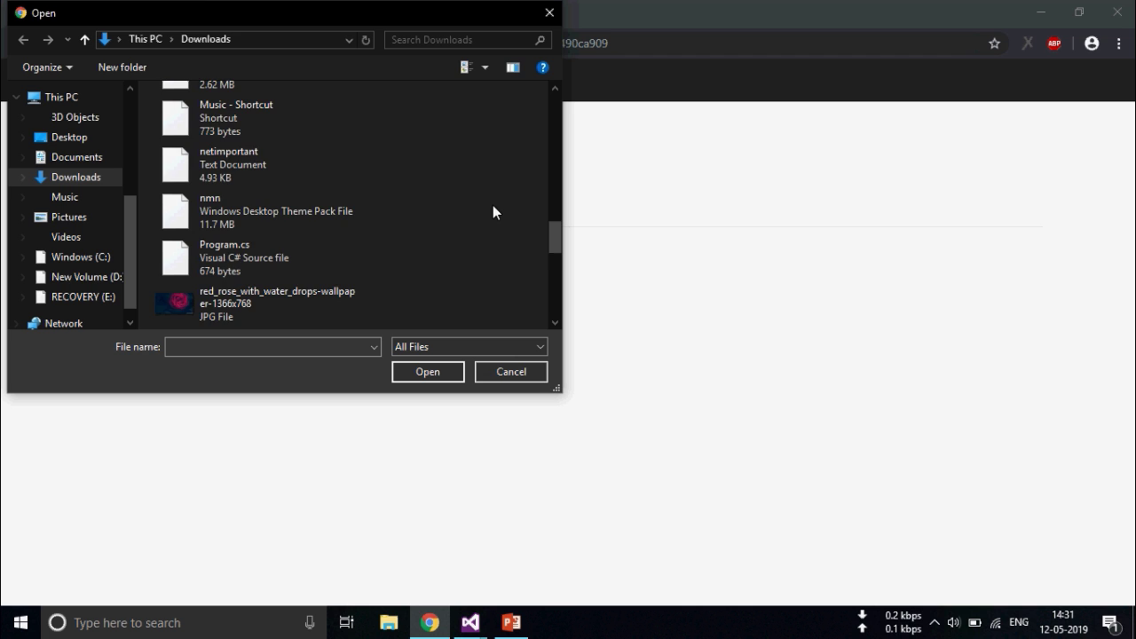
scroll(492, 211, "down", 5)
left_click(269, 156)
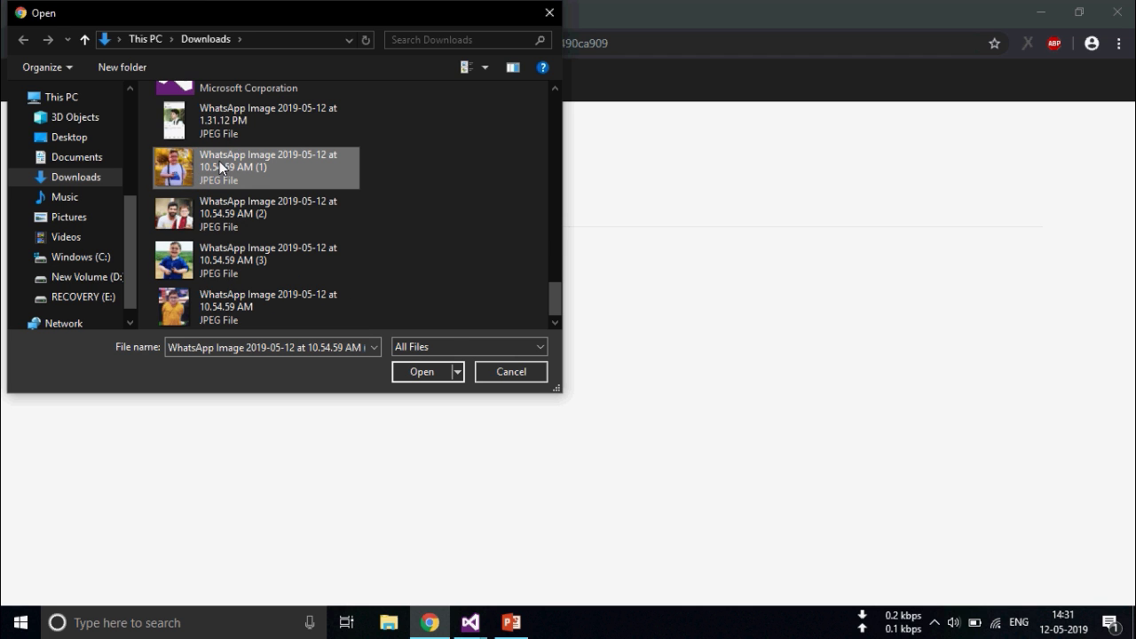
left_click(425, 371)
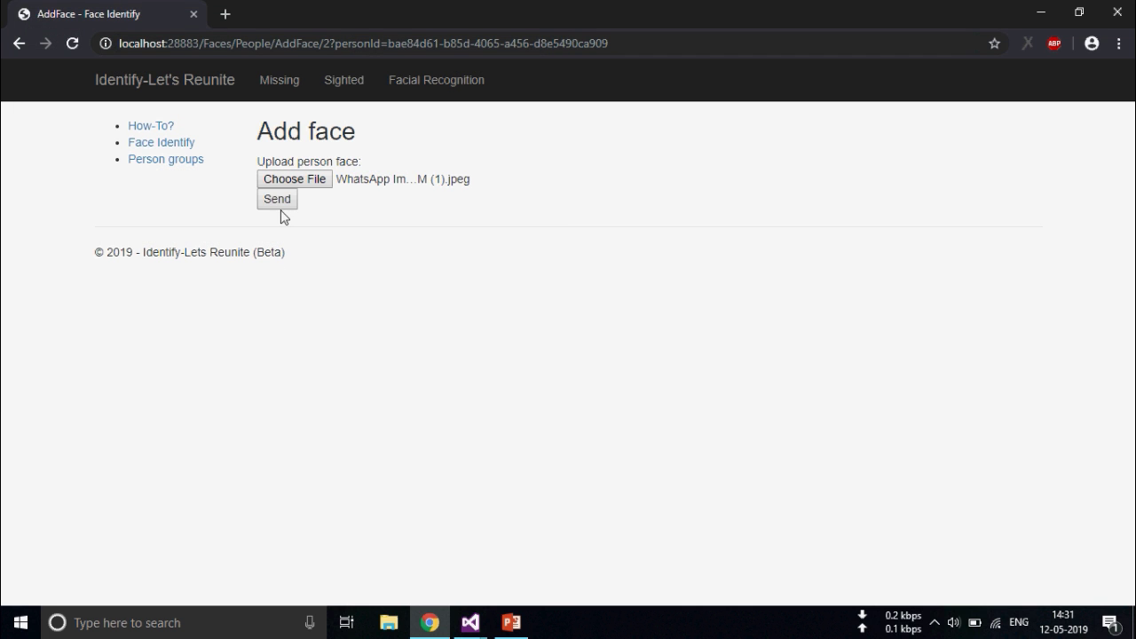
left_click(279, 204)
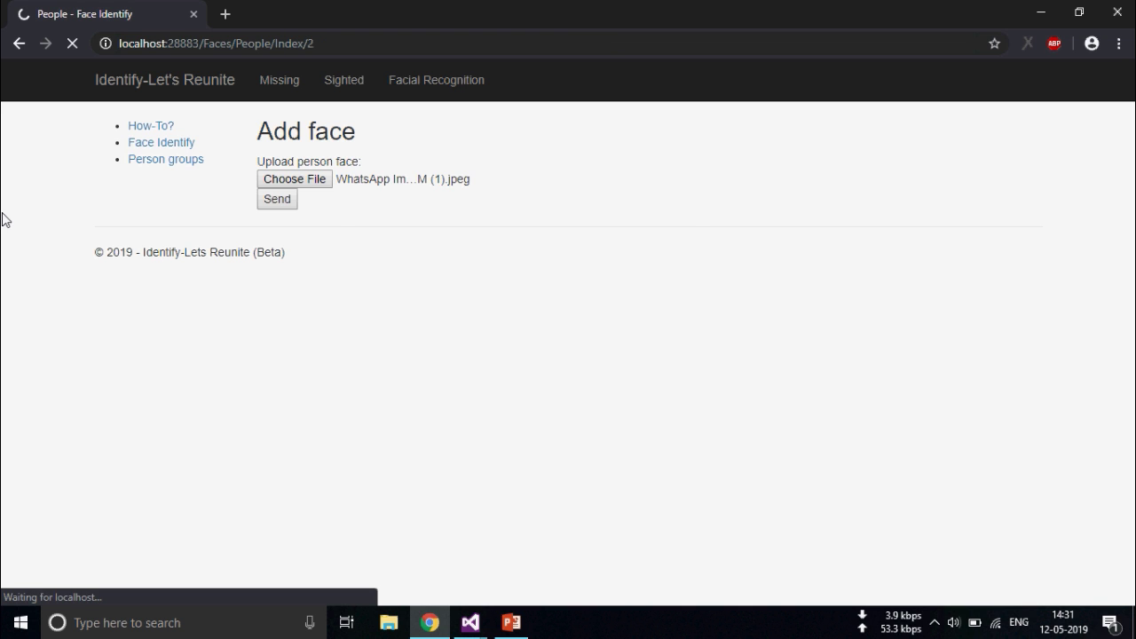
Upload 'WhatsApp Image 2019-05-12 at 10.54.59 AM.jpeg' as the new person's second face
left_click(763, 320)
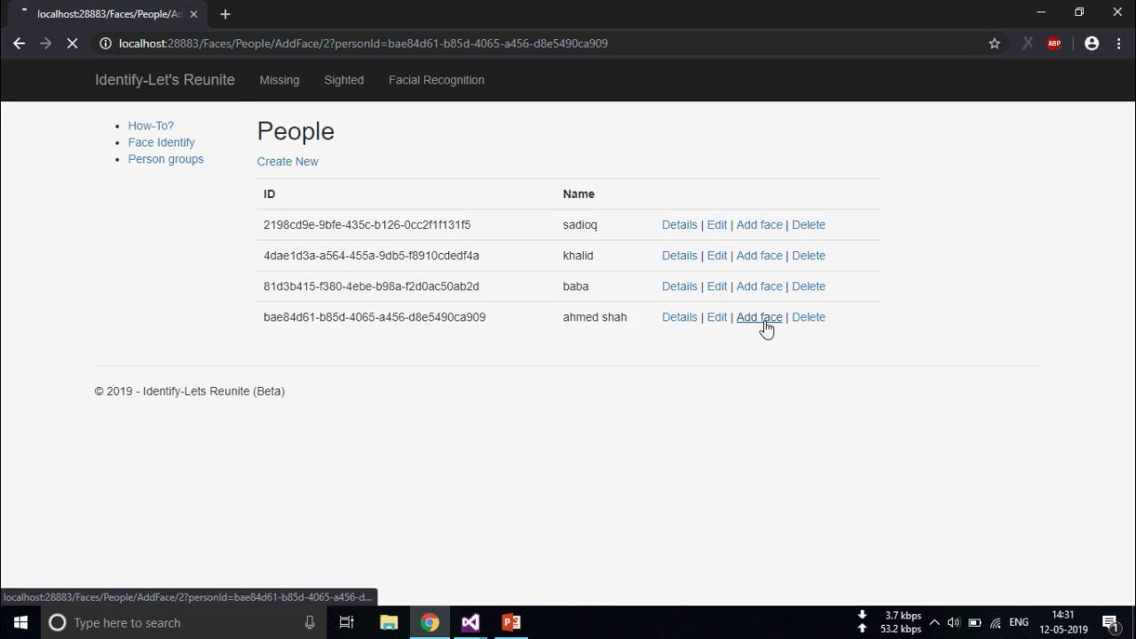
left_click(295, 179)
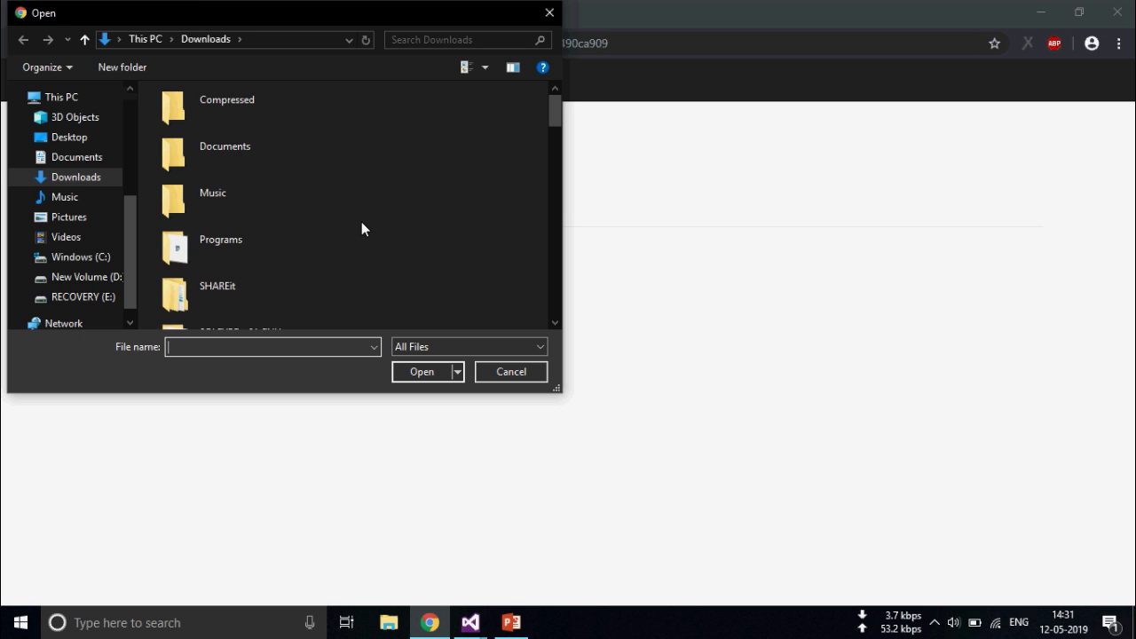
scroll(493, 151, "down", 10)
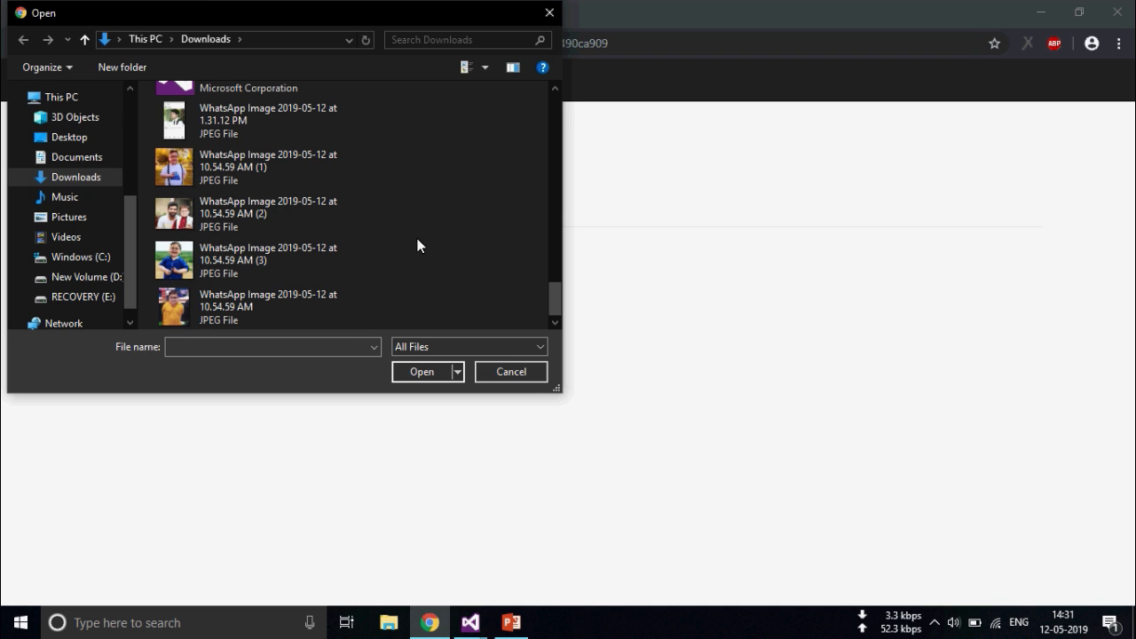
left_click(286, 302)
left_click(422, 372)
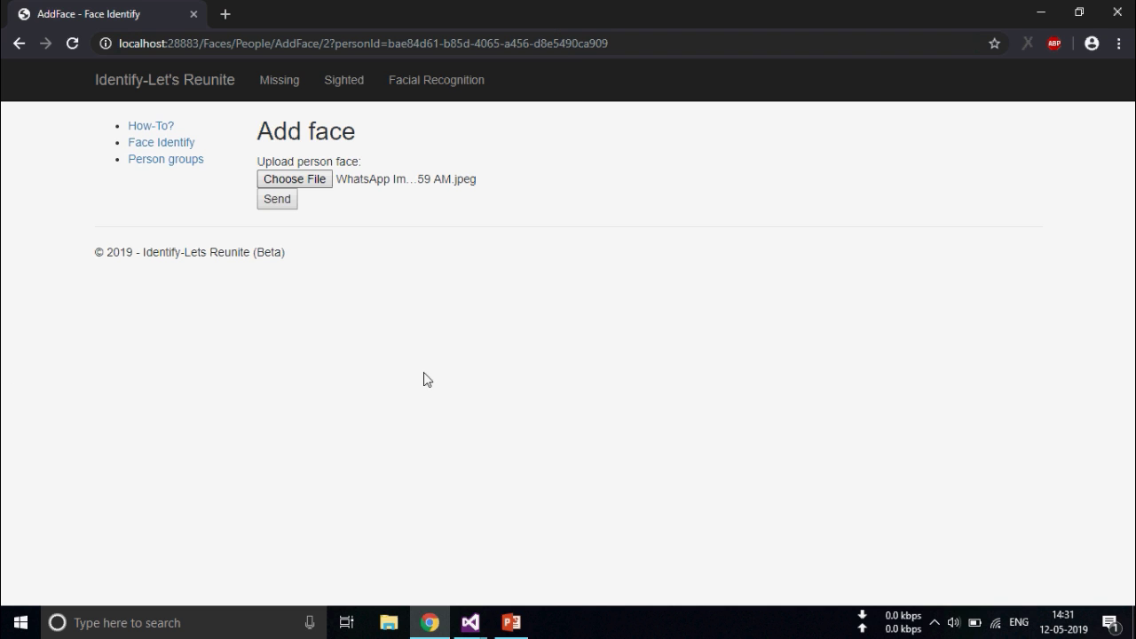
left_click(275, 200)
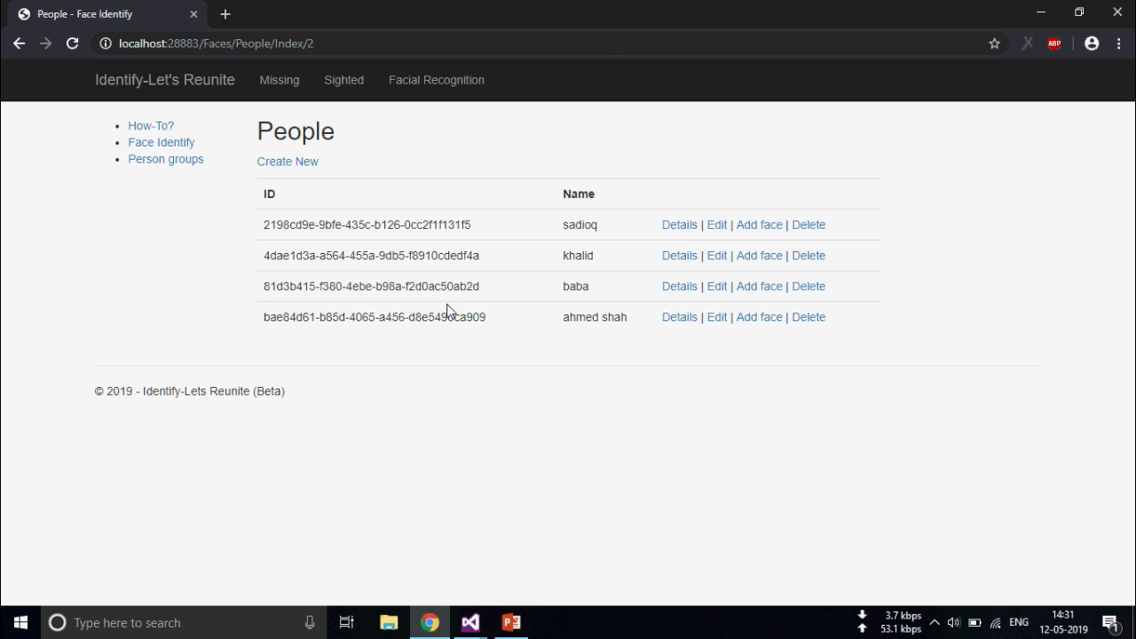
Train the Sighted List person group, then move to the Face Identify page
left_click(181, 163)
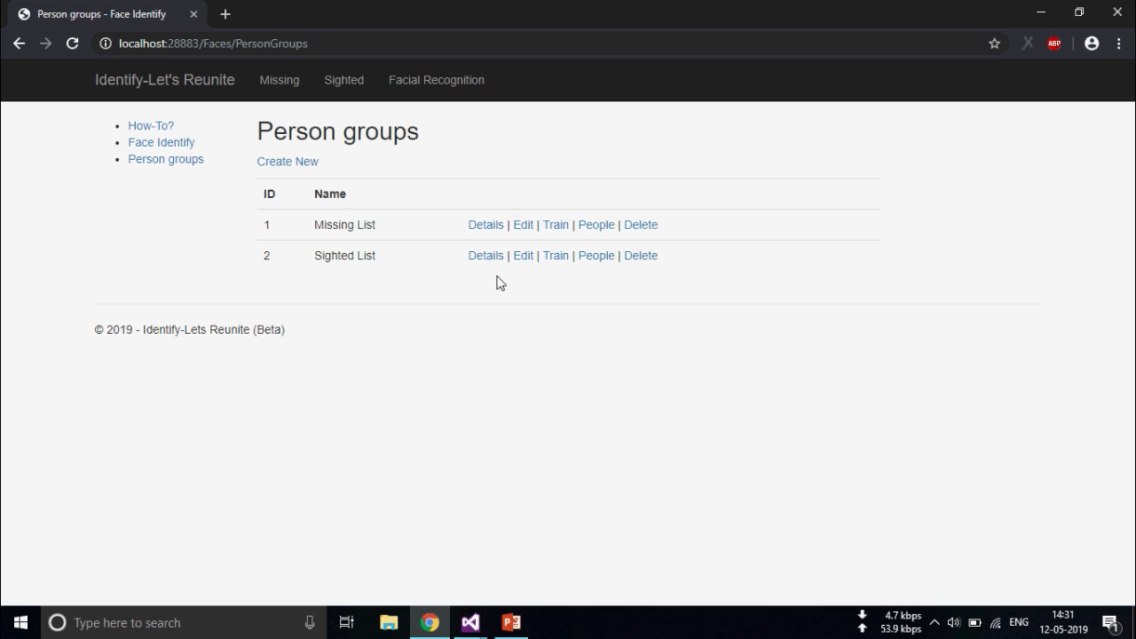
left_click(555, 256)
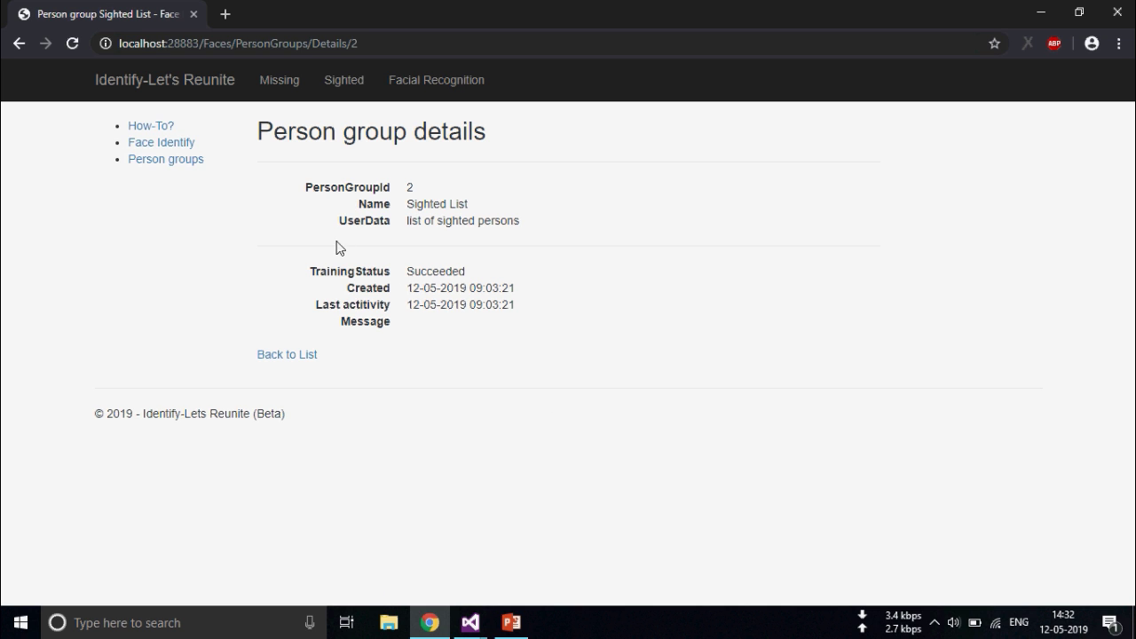
left_click(184, 145)
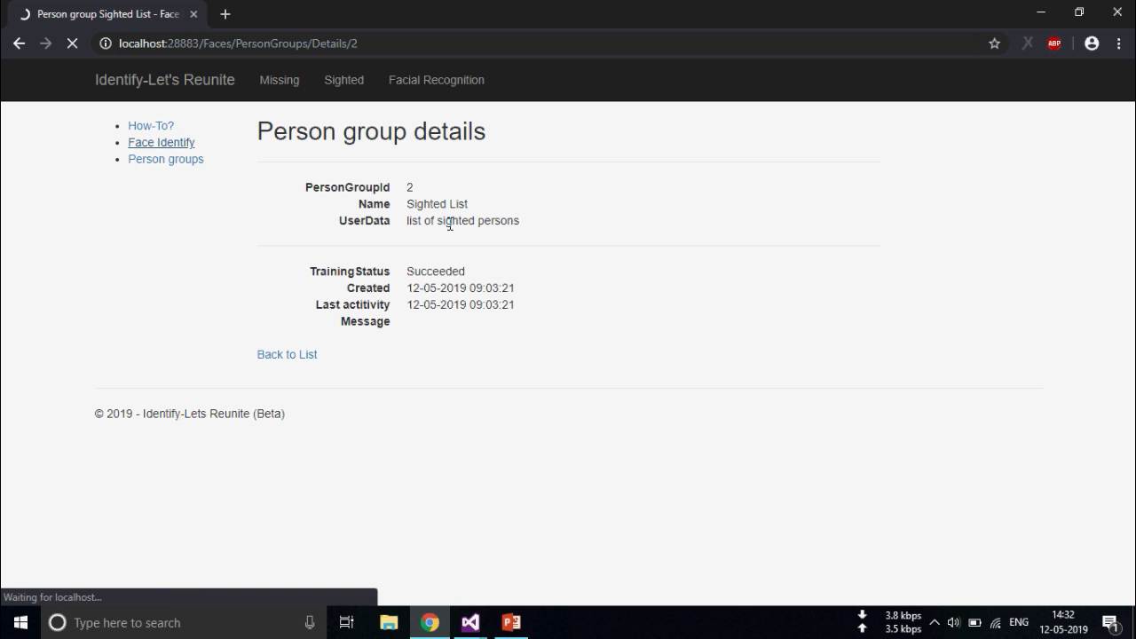
Upload the (2) WhatsApp image of the man and boy for analysis
left_click(295, 179)
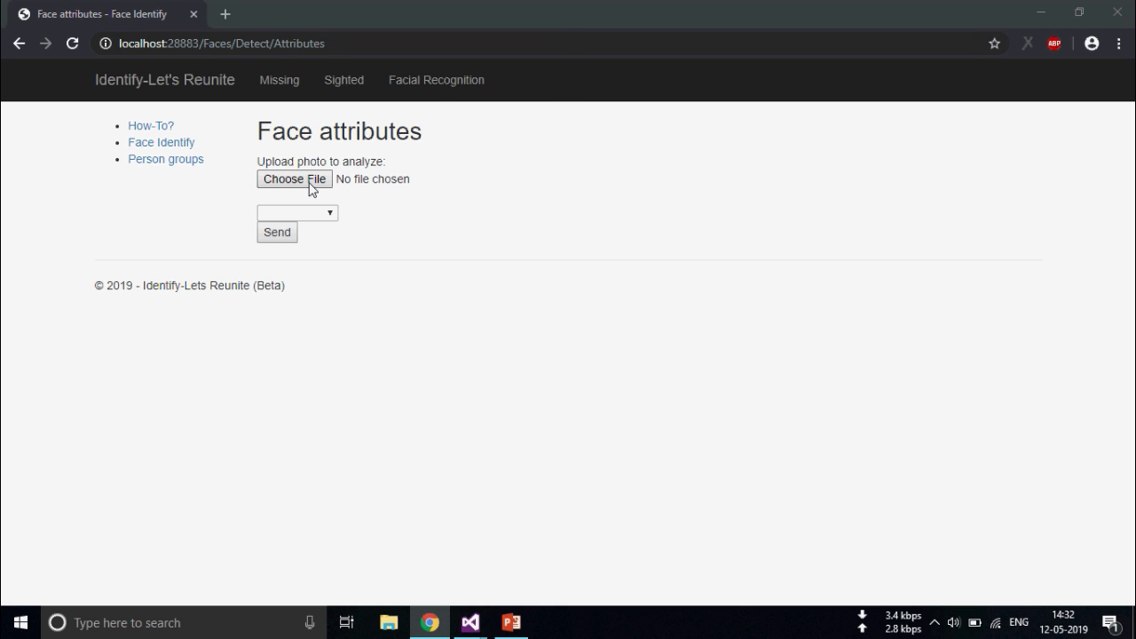
scroll(390, 177, "down", 10)
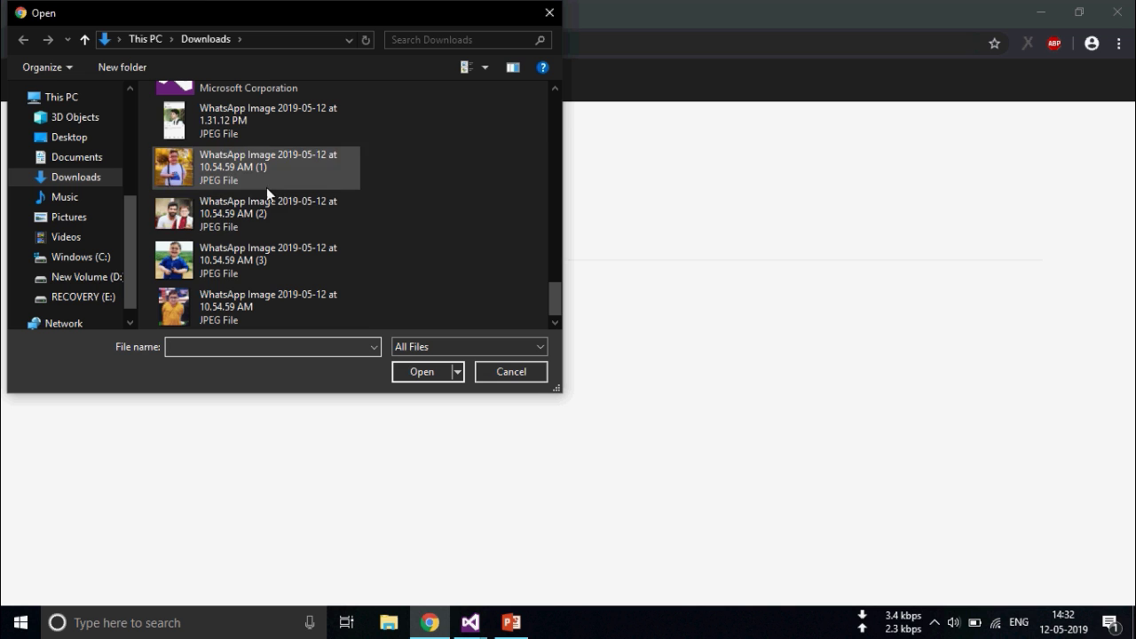
left_click(253, 209)
left_click(422, 372)
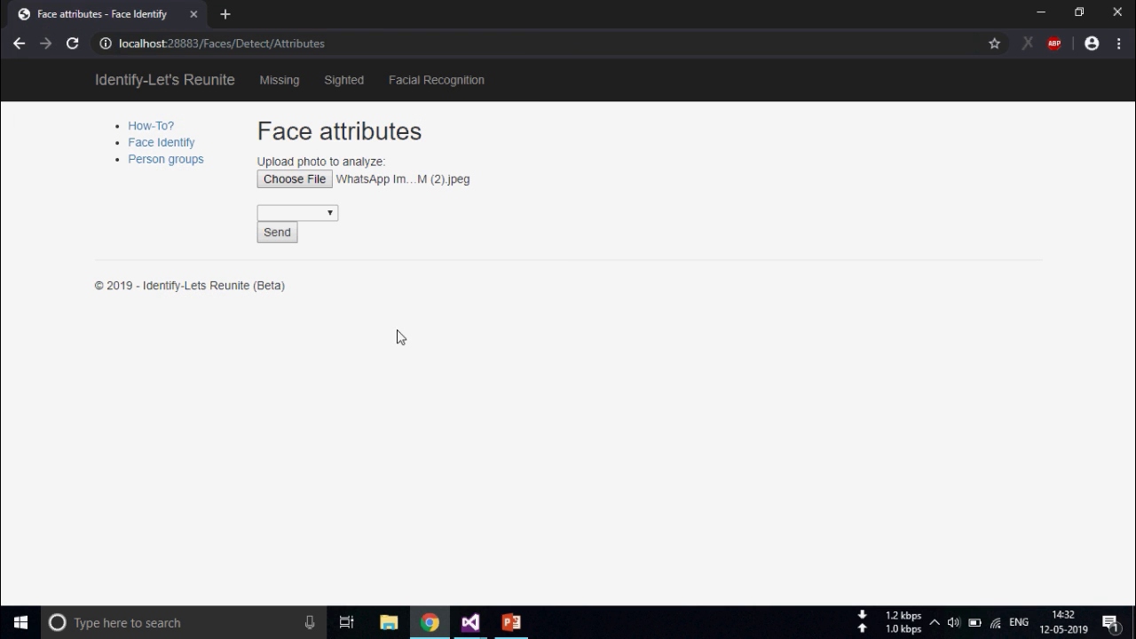
Identify the photo against the Sighted List and review the two-face attribute table
left_click(330, 216)
left_click(306, 257)
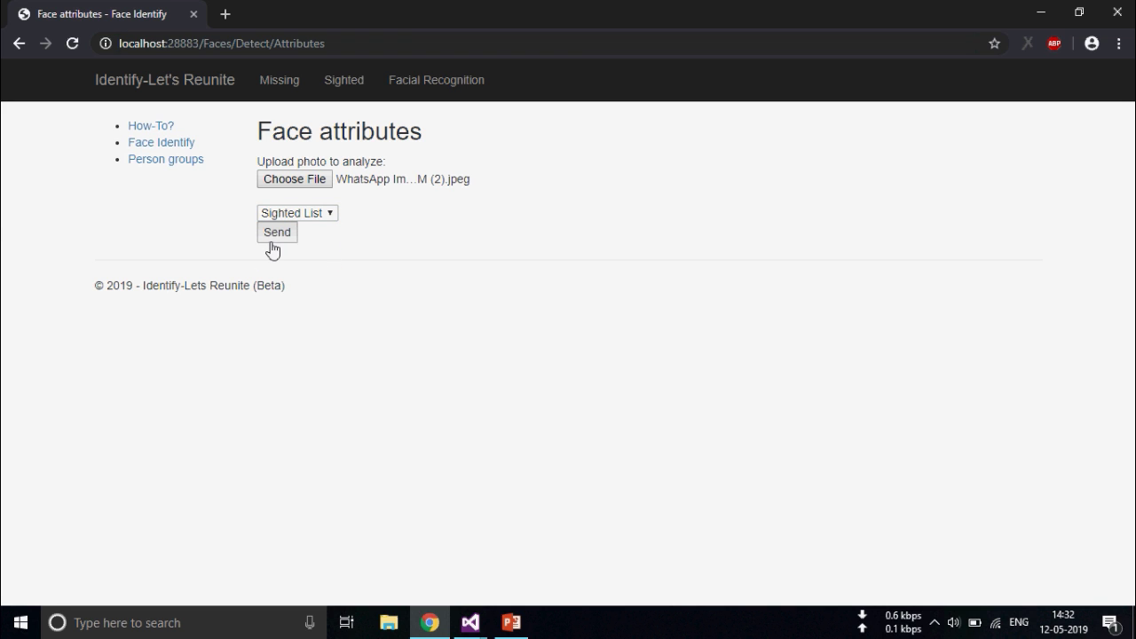
left_click(274, 235)
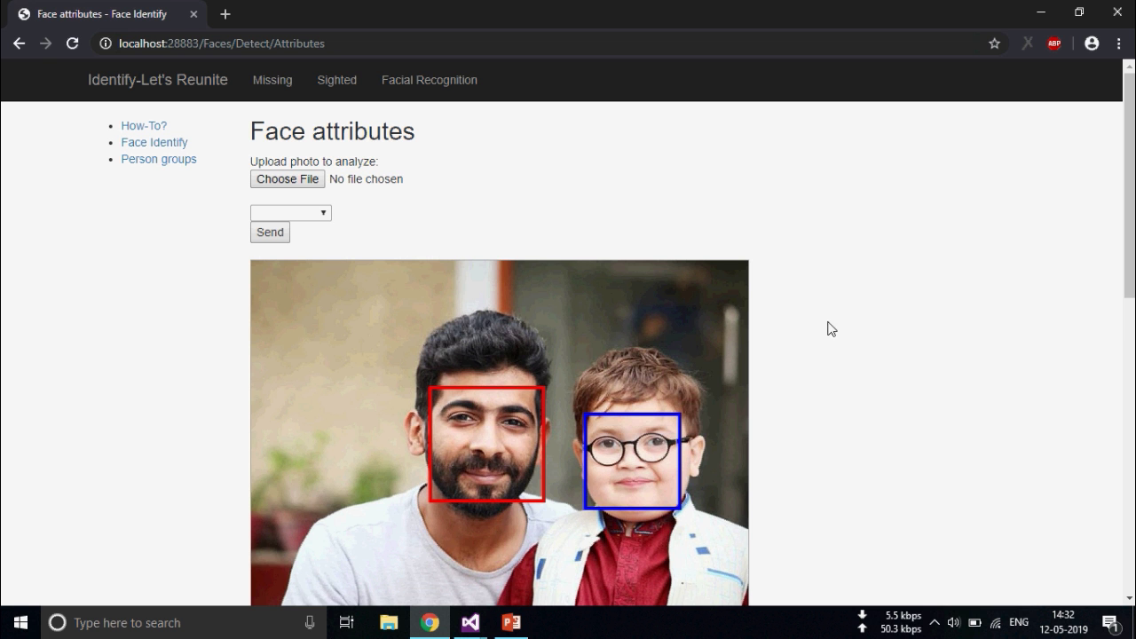
scroll(668, 420, "down", 5)
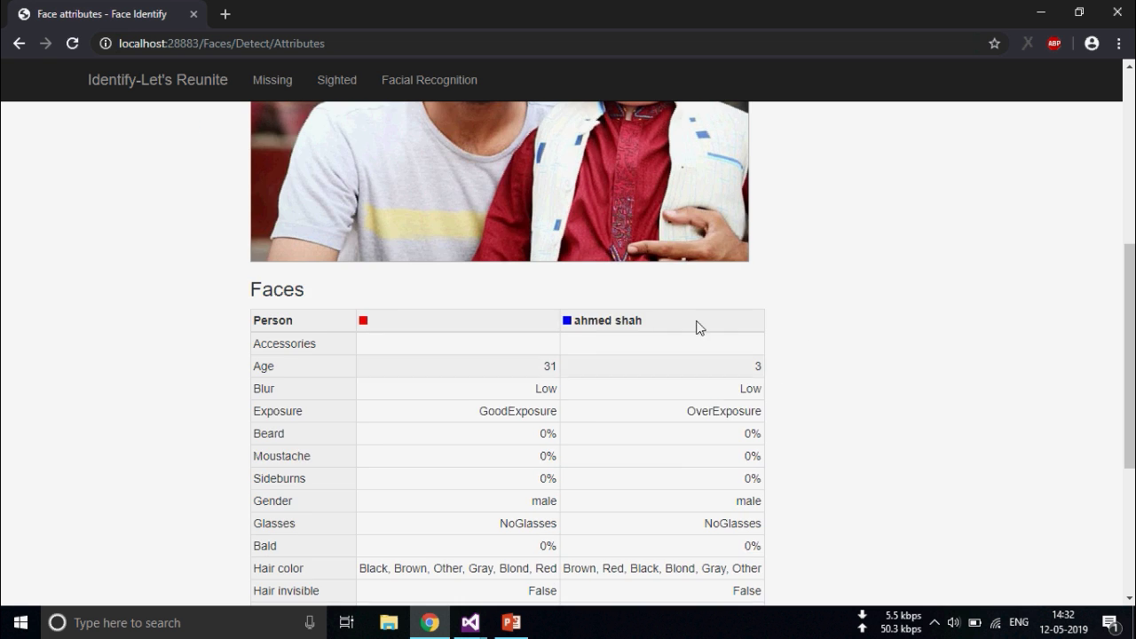
scroll(714, 403, "down", 4)
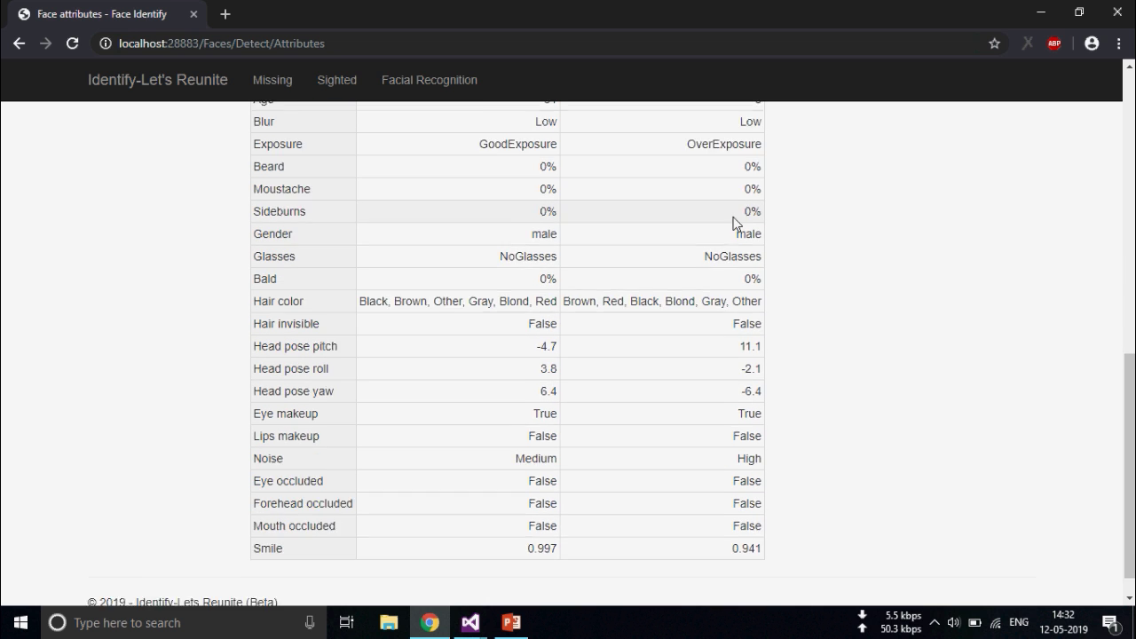
scroll(714, 444, "up", 8)
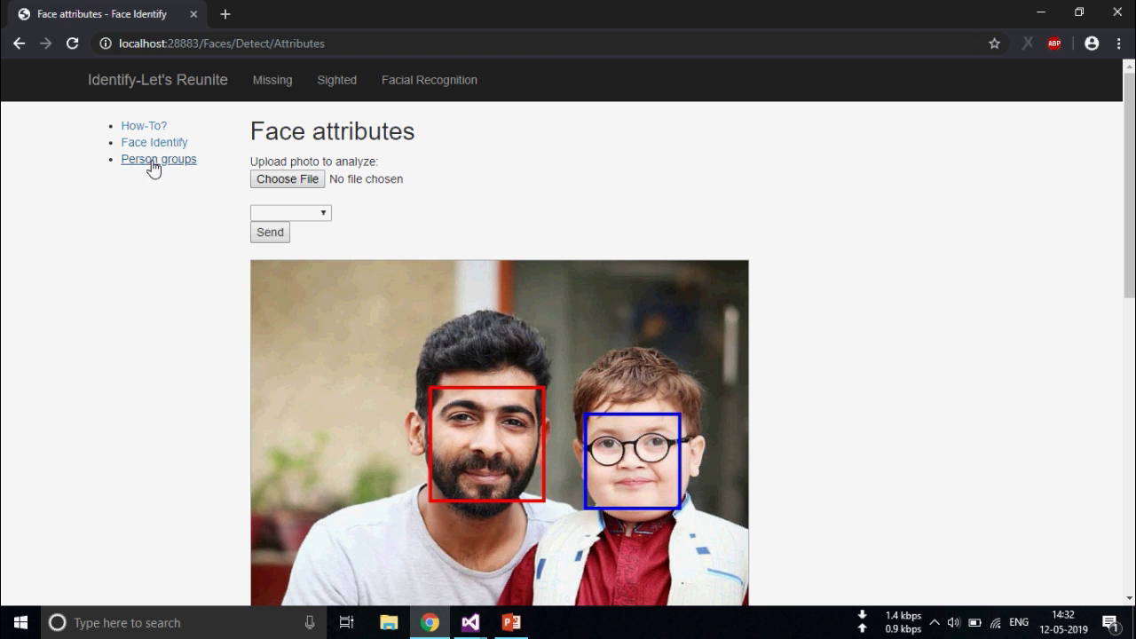
Upload the (1) WhatsApp image of the boy alone on the Face Identify page
left_click(158, 161)
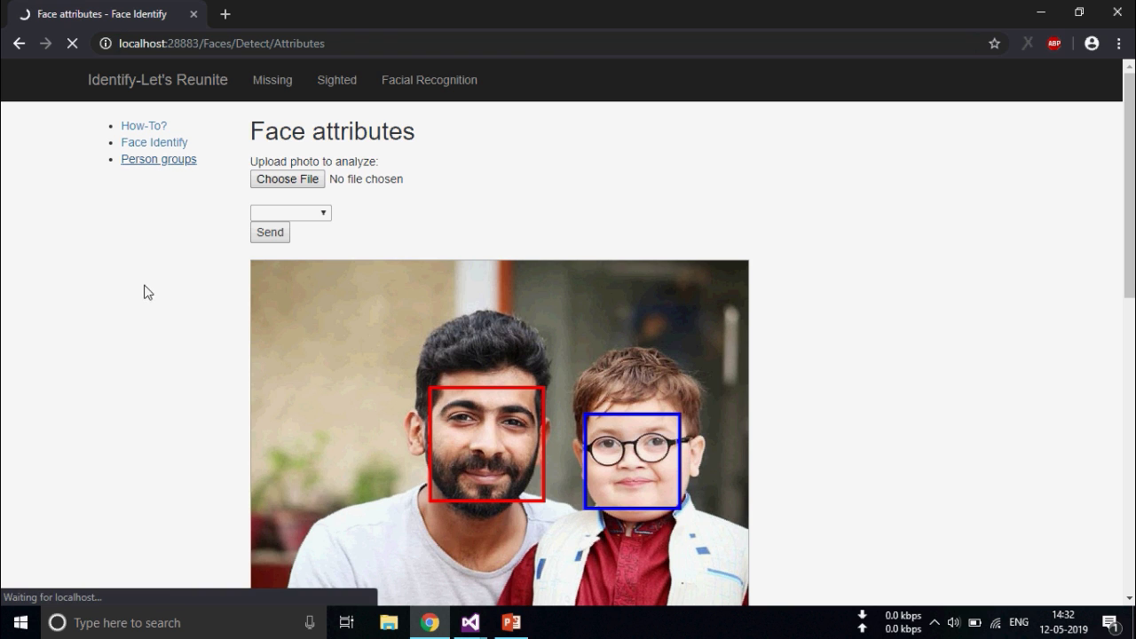
left_click(165, 144)
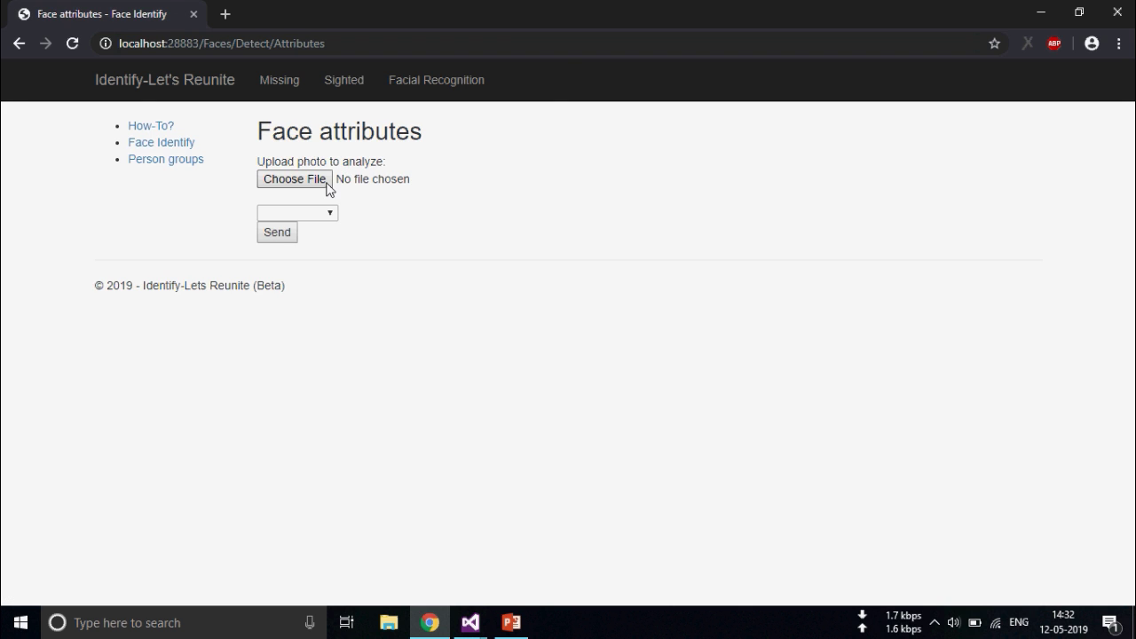
left_click(315, 182)
scroll(293, 244, "down", 5)
scroll(293, 240, "down", 3)
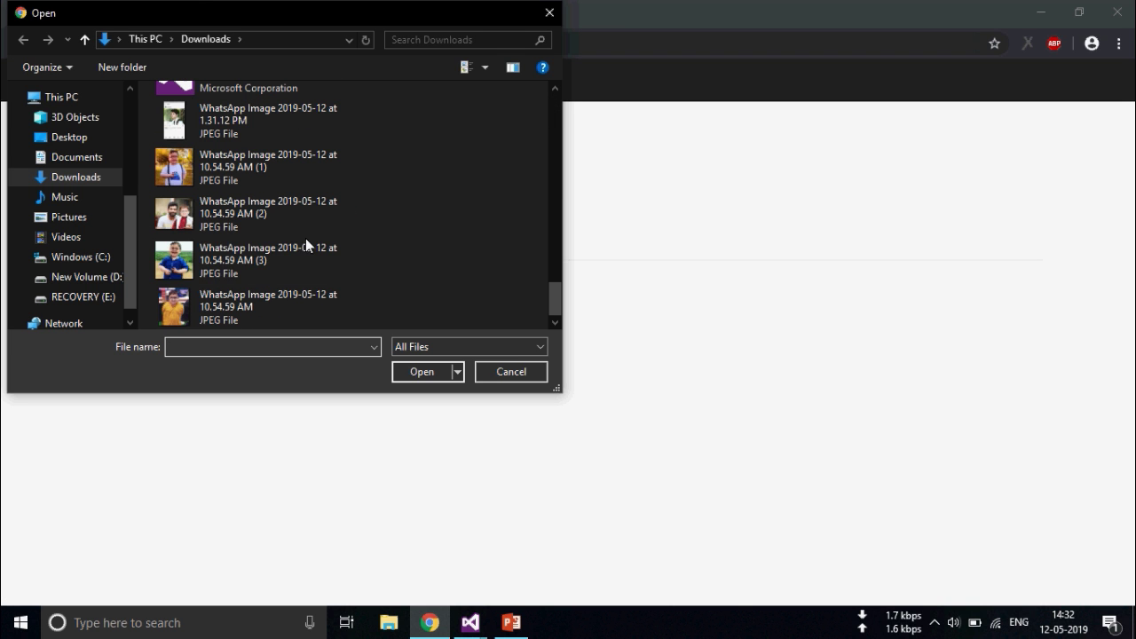
left_click(279, 272)
left_click(254, 188)
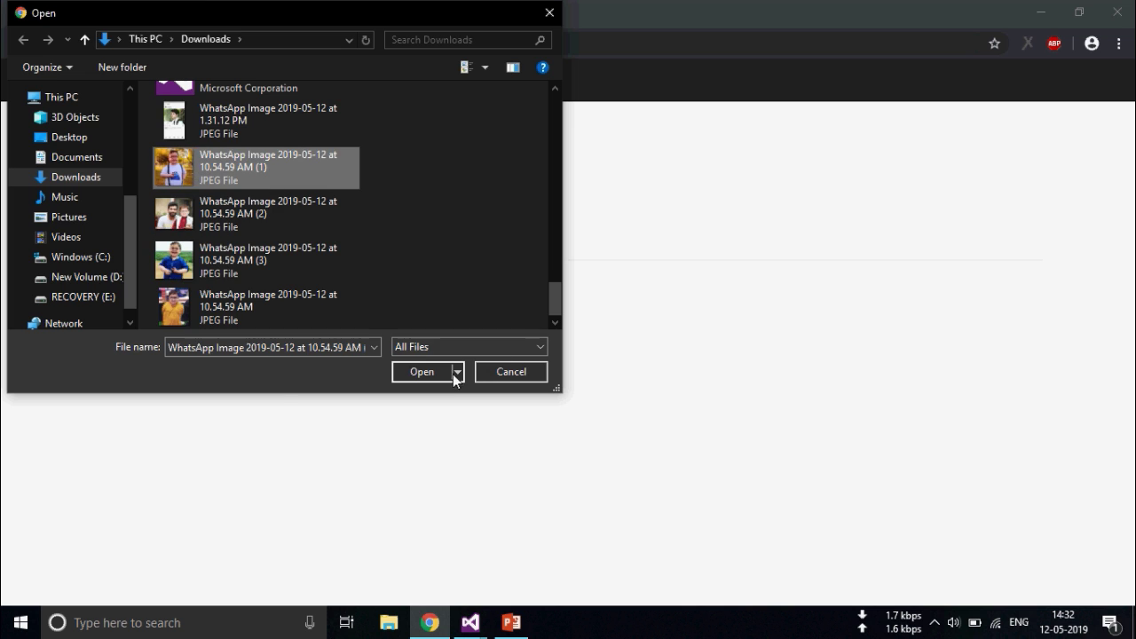
left_click(447, 373)
left_click(325, 217)
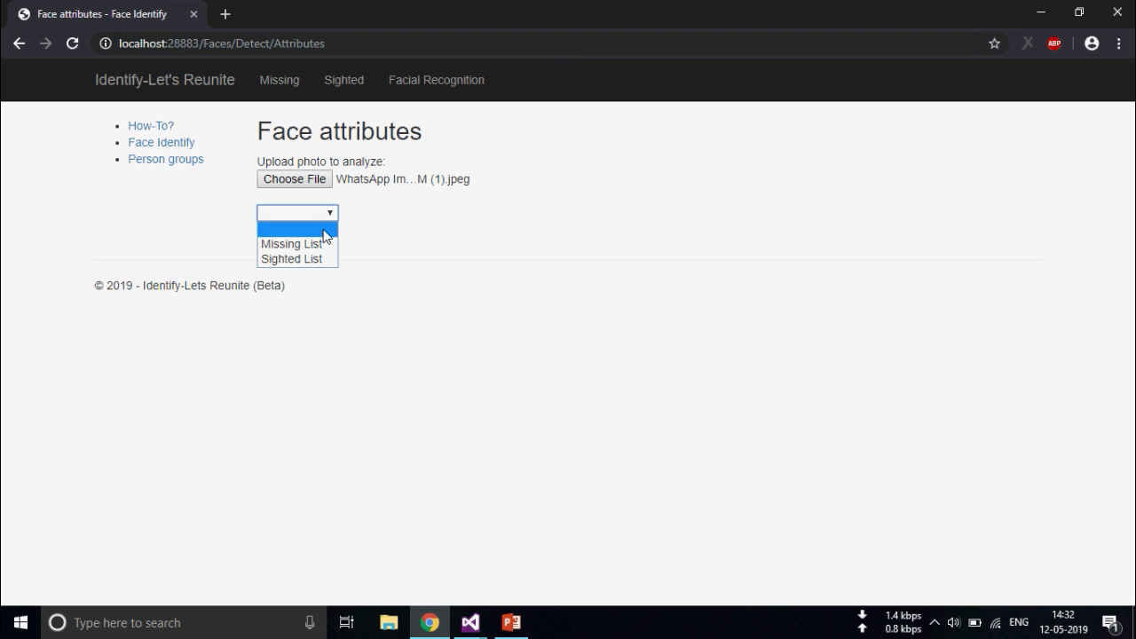
left_click(320, 258)
left_click(282, 235)
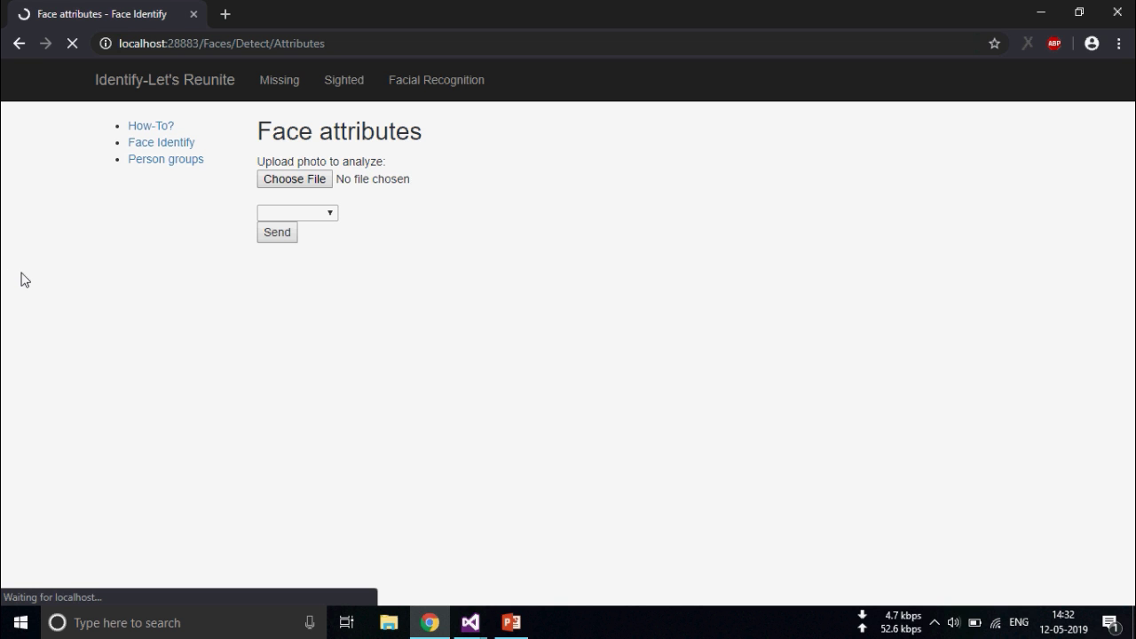
scroll(294, 288, "down", 6)
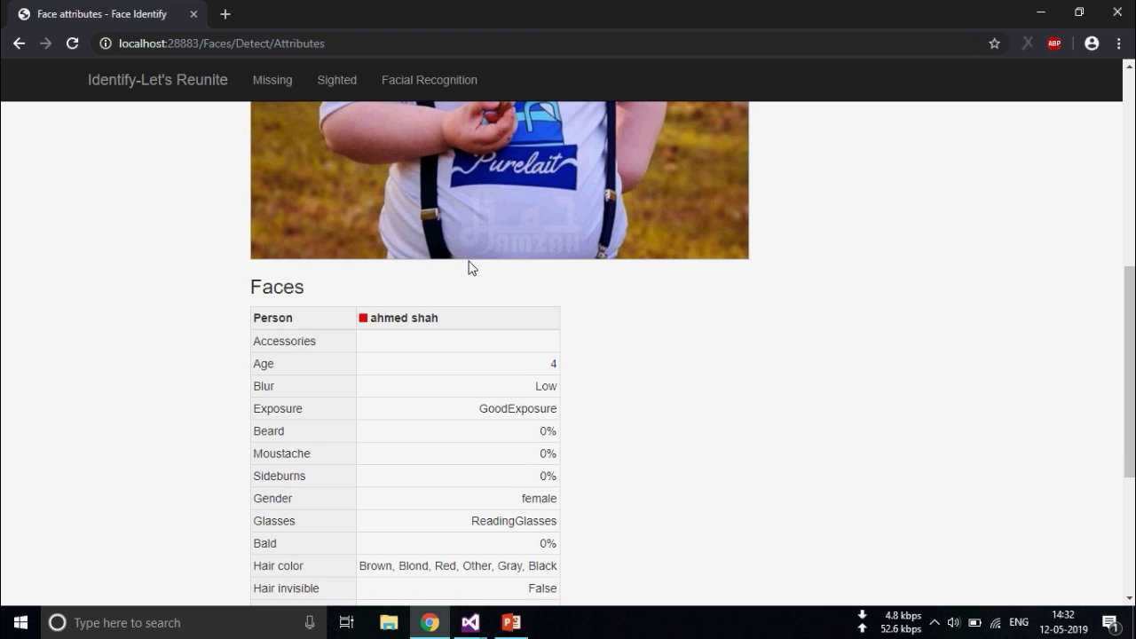
scroll(390, 317, "up", 1)
scroll(392, 320, "up", 2)
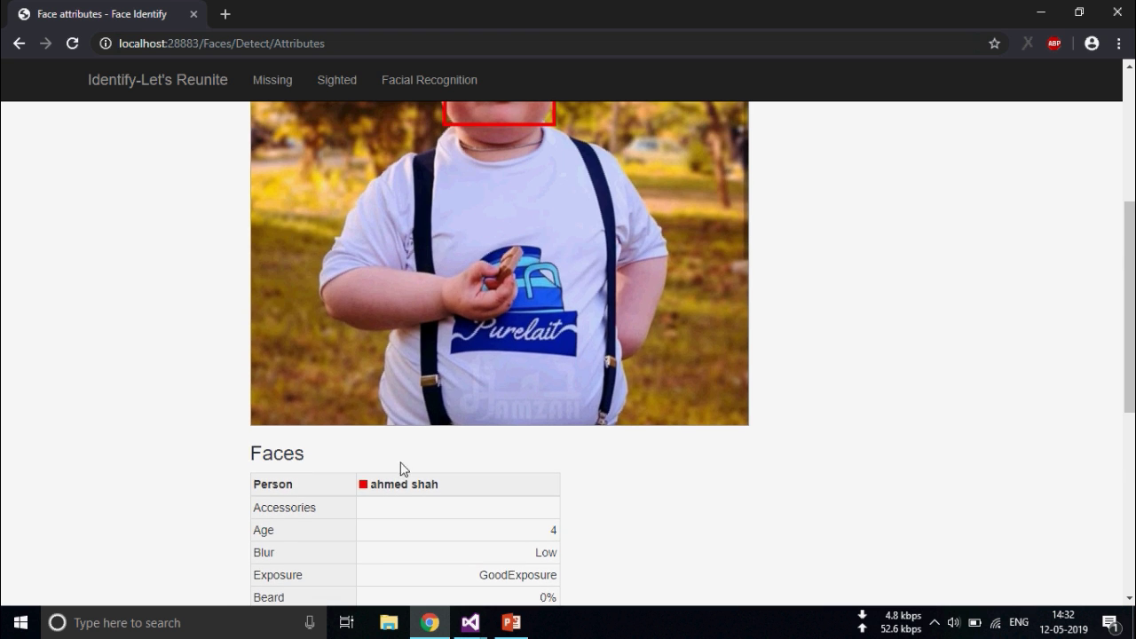
scroll(403, 426, "up", 3)
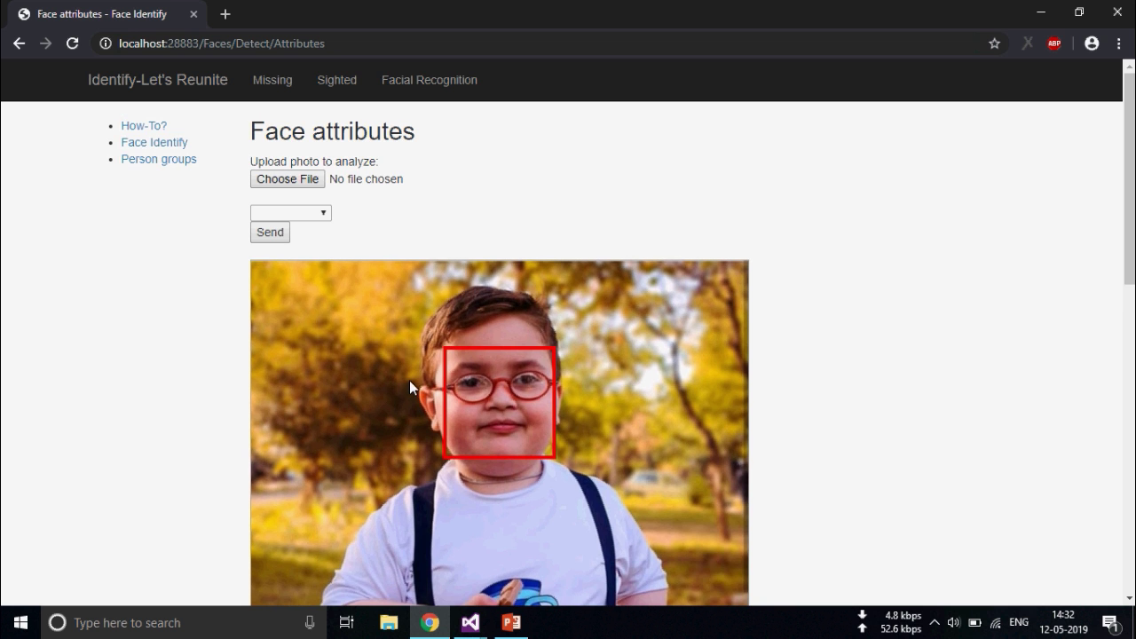
left_click(151, 163)
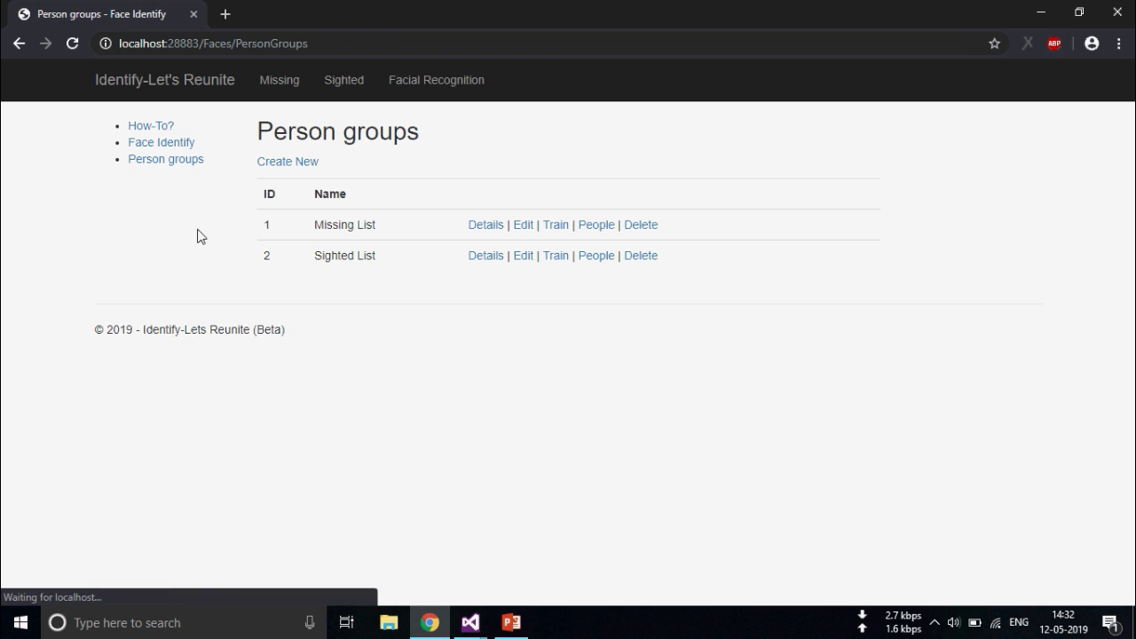
left_click(594, 257)
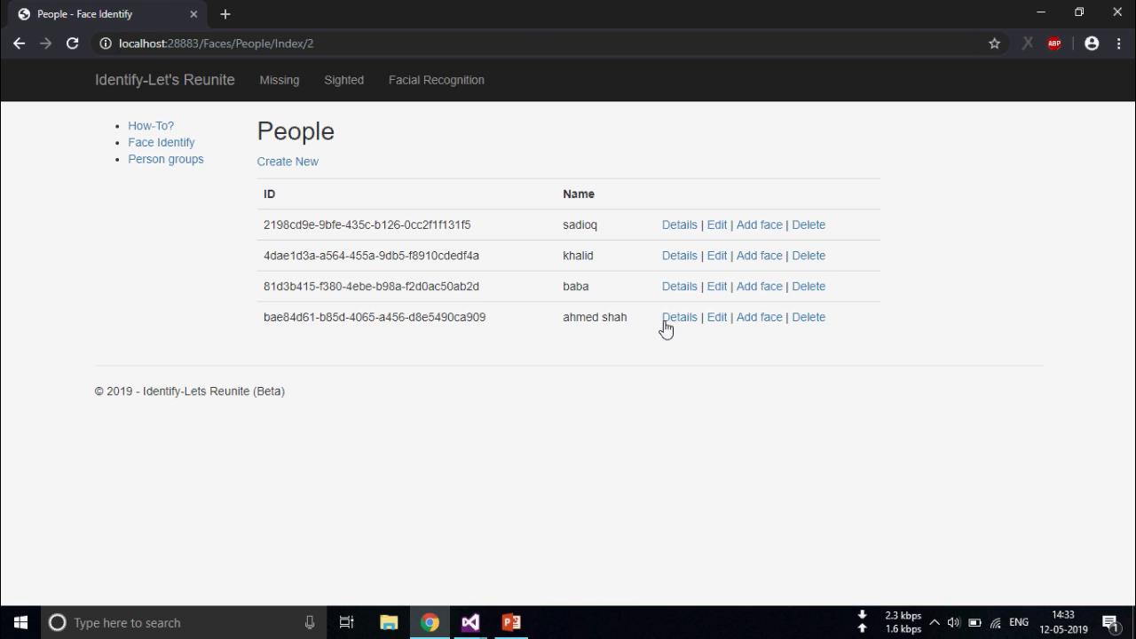
left_click(678, 322)
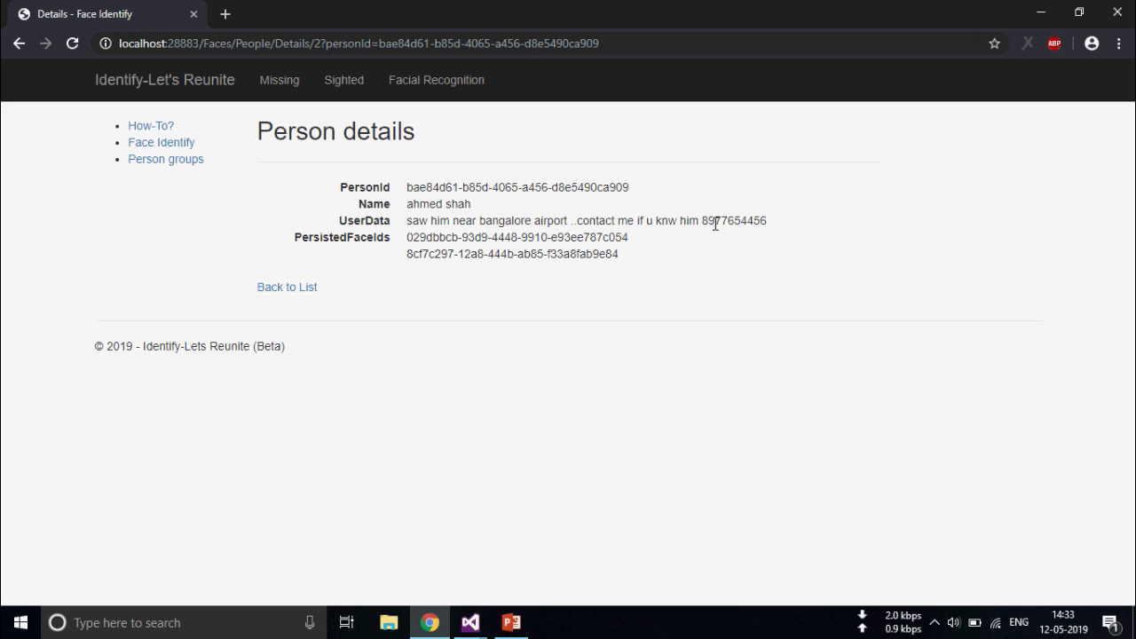
left_click_drag(706, 222, 769, 222)
left_click(551, 235)
left_click(161, 143)
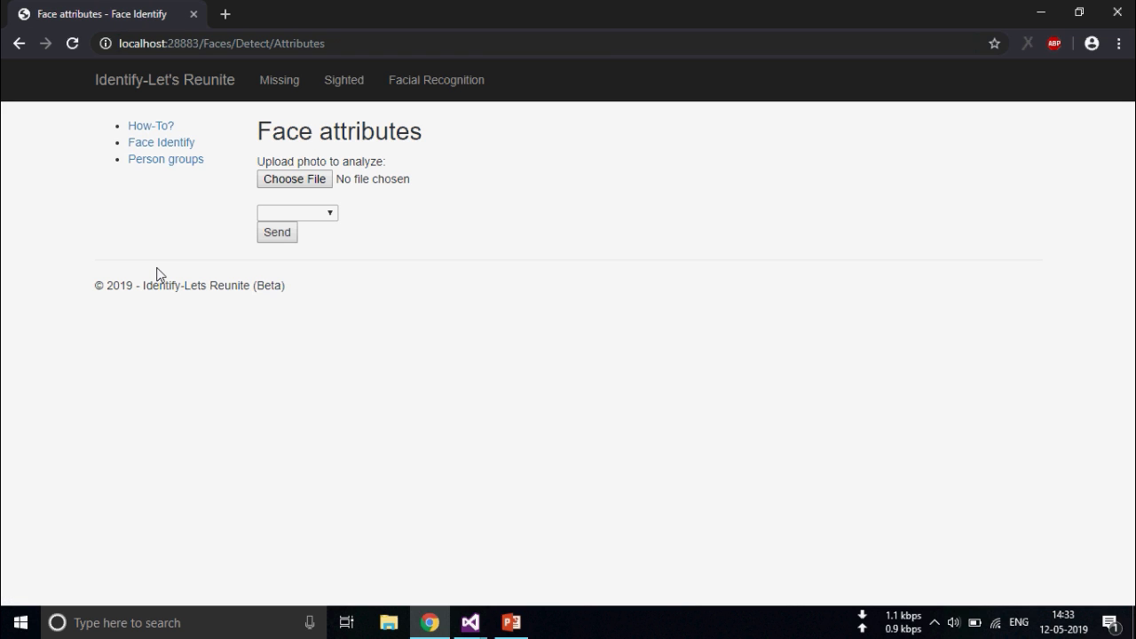
Read through the How-To page's upload, identification and FAQ instructions
left_click(151, 127)
scroll(538, 394, "down", 3)
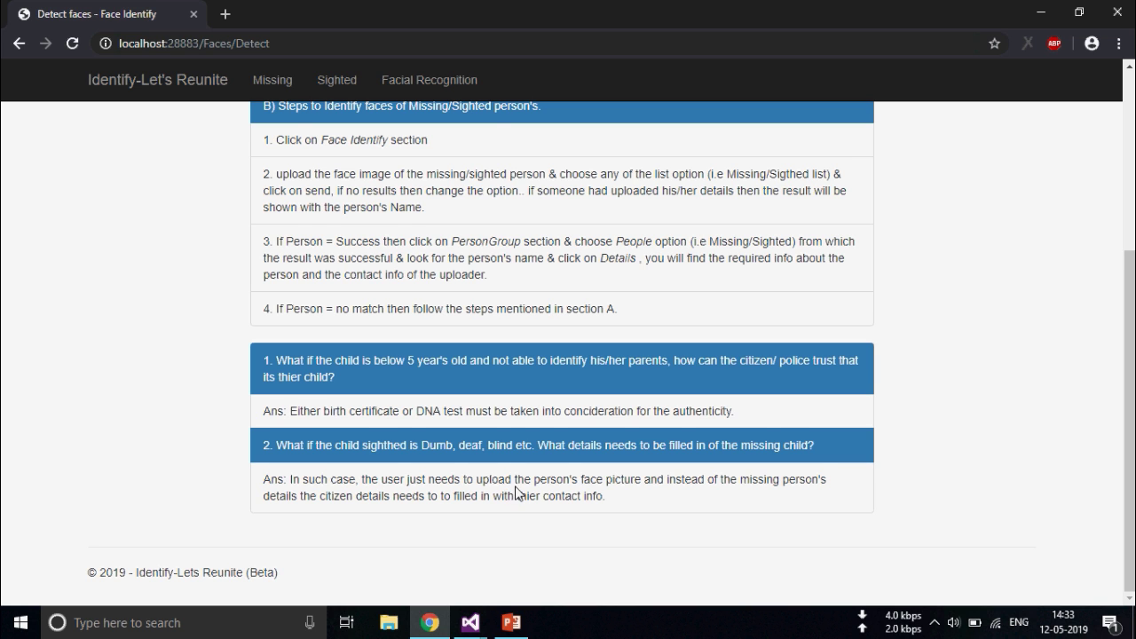
scroll(521, 496, "up", 1)
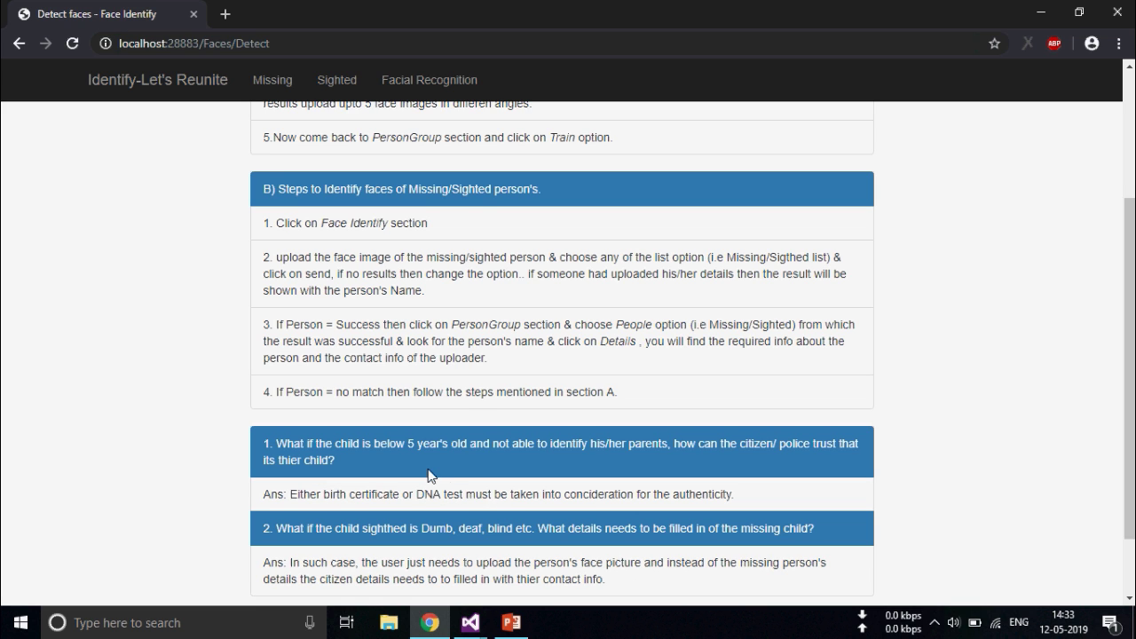
scroll(438, 417, "up", 3)
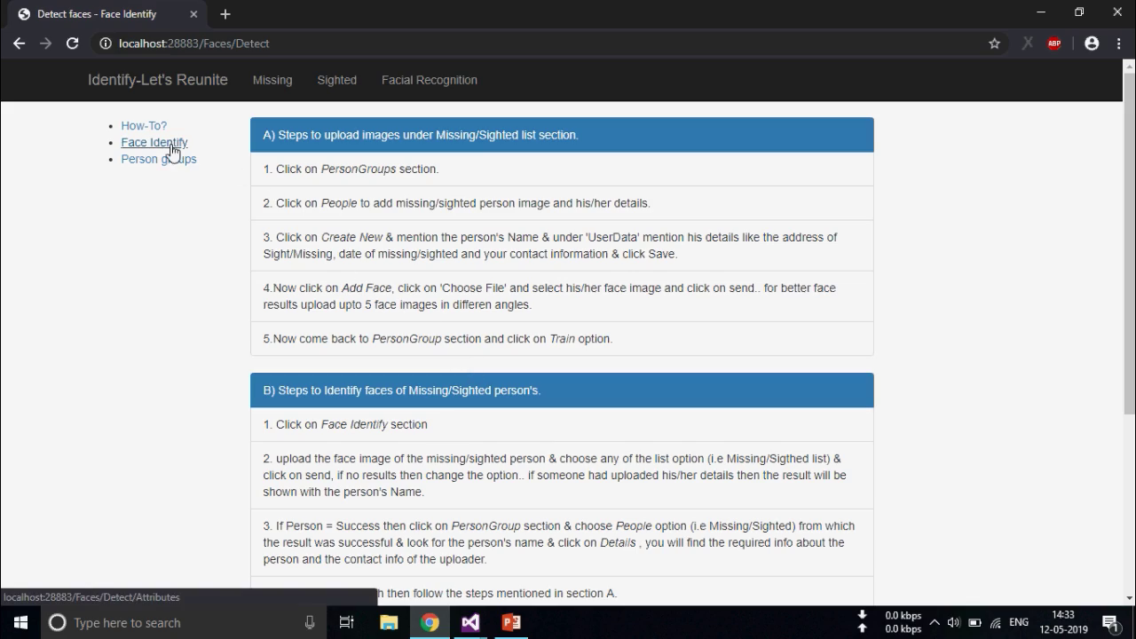